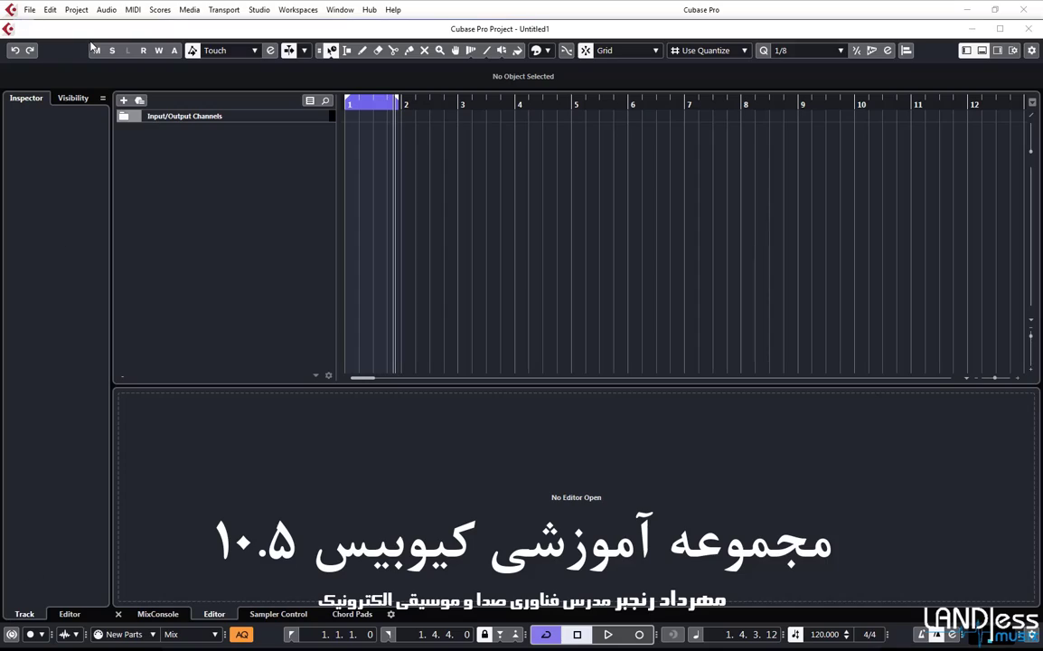
{"action": "left_click", "coordinate": [132, 9]}
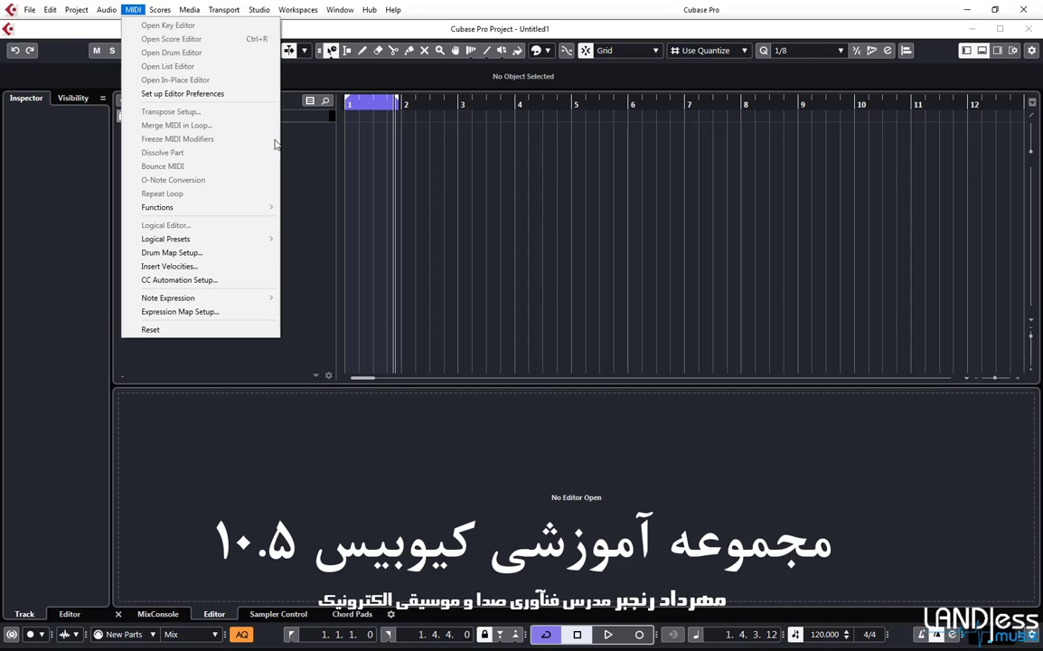
{"action": "left_click", "coordinate": [304, 149]}
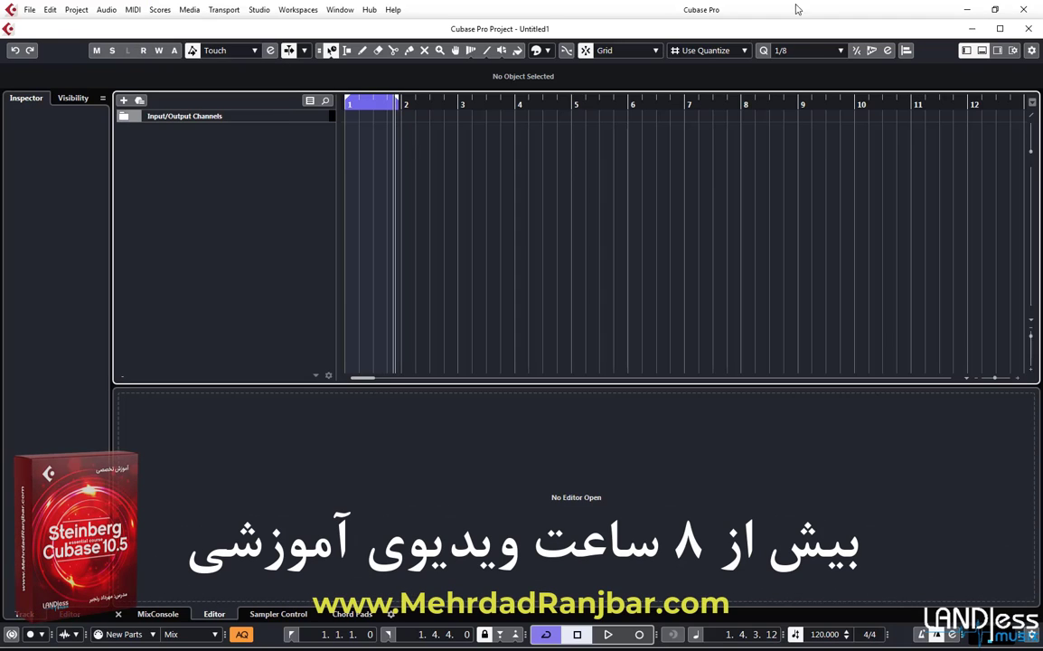
Add an instrument track that uses Groove Agent SE as its instrument
{"action": "right_click", "coordinate": [271, 122]}
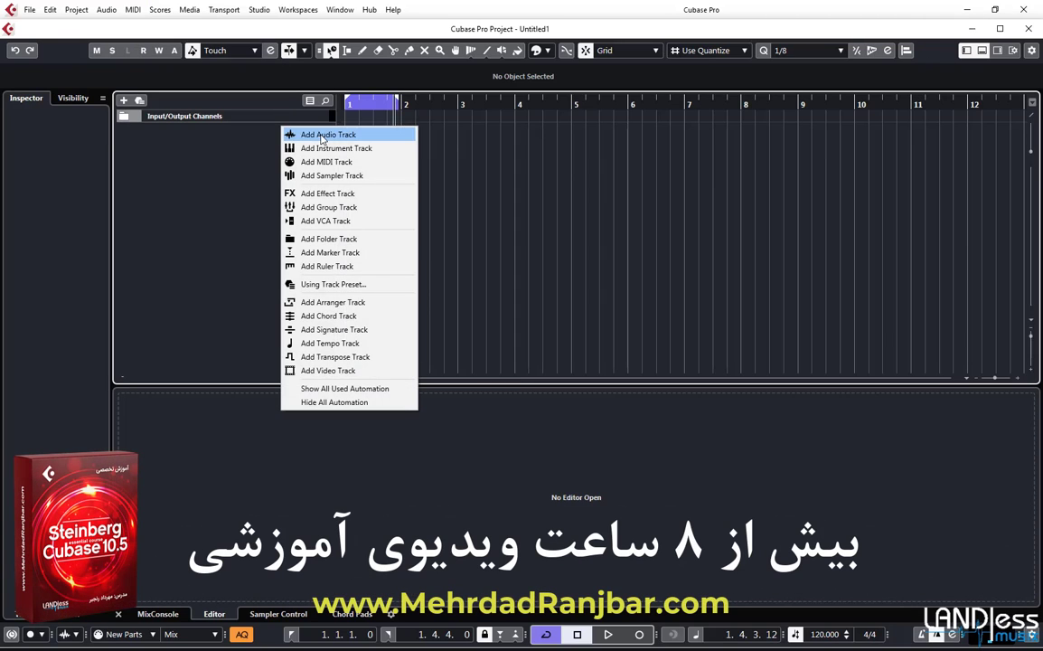
{"action": "left_click", "coordinate": [298, 145]}
{"action": "left_click", "coordinate": [506, 196]}
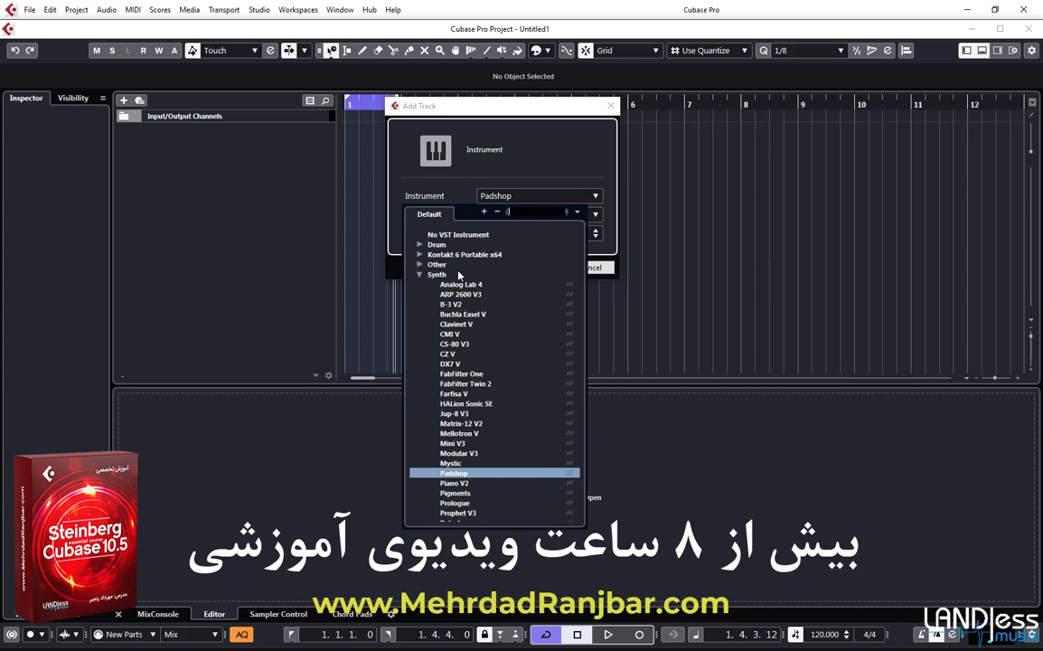
{"action": "type", "text": "gr"}
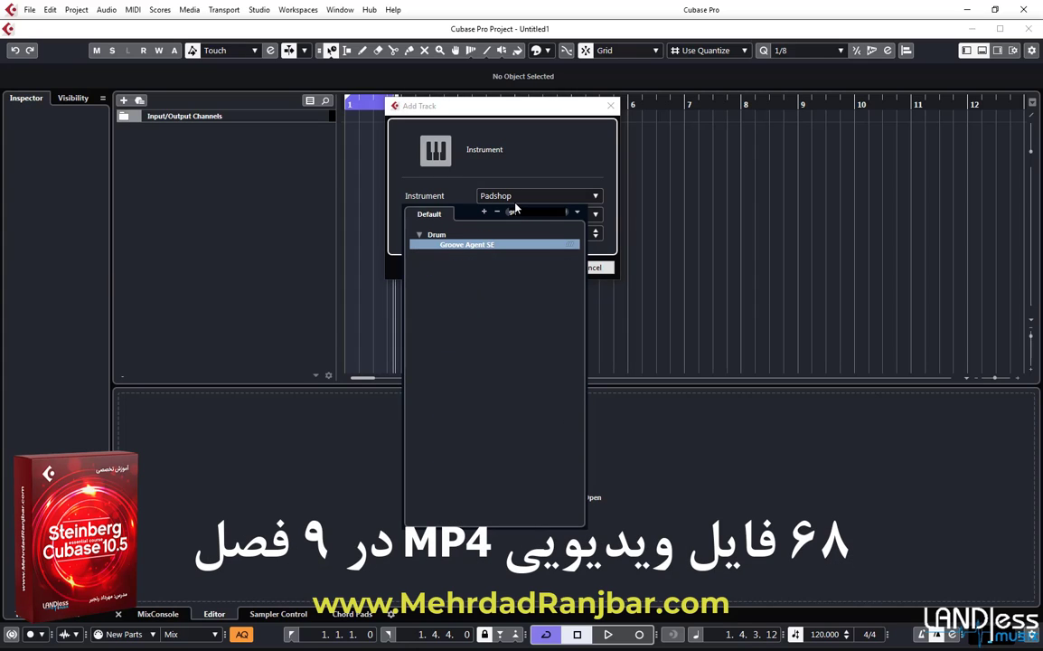
{"action": "left_click", "coordinate": [462, 245]}
{"action": "left_click", "coordinate": [533, 267]}
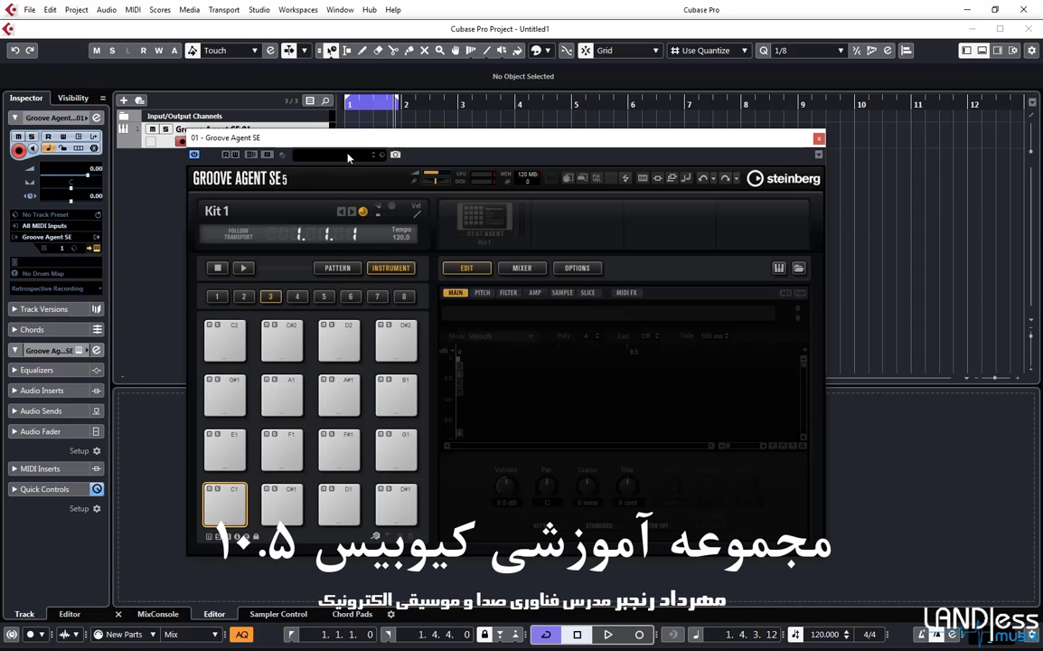
Load the Grooving Future Kit 01 preset in Groove Agent SE, audition its pads and close the instrument window
{"action": "left_click", "coordinate": [357, 155]}
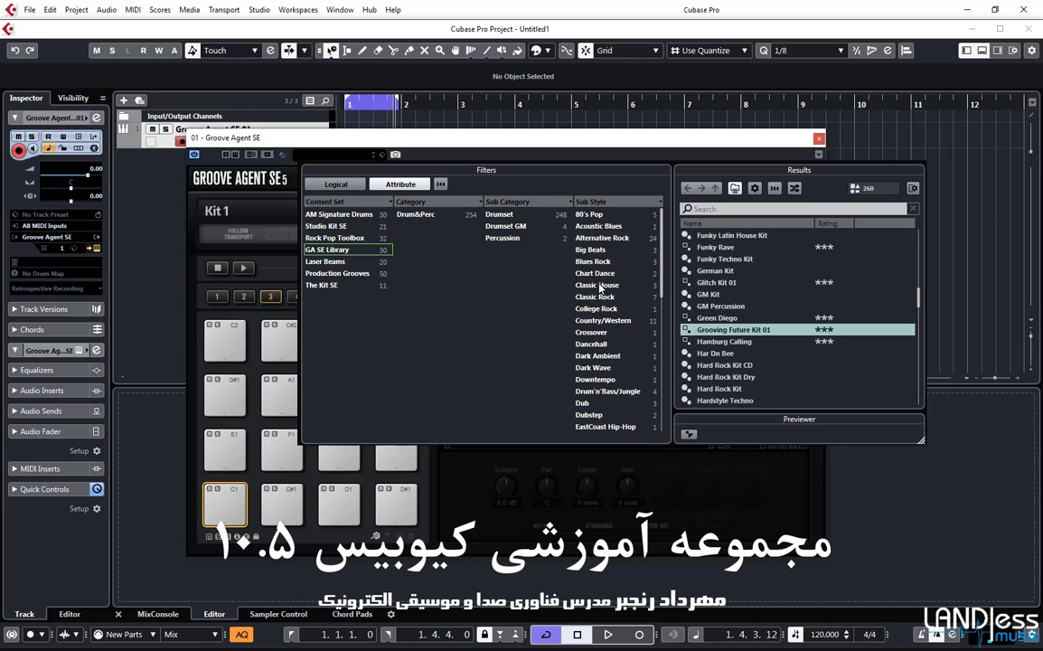
{"action": "left_click", "coordinate": [723, 330]}
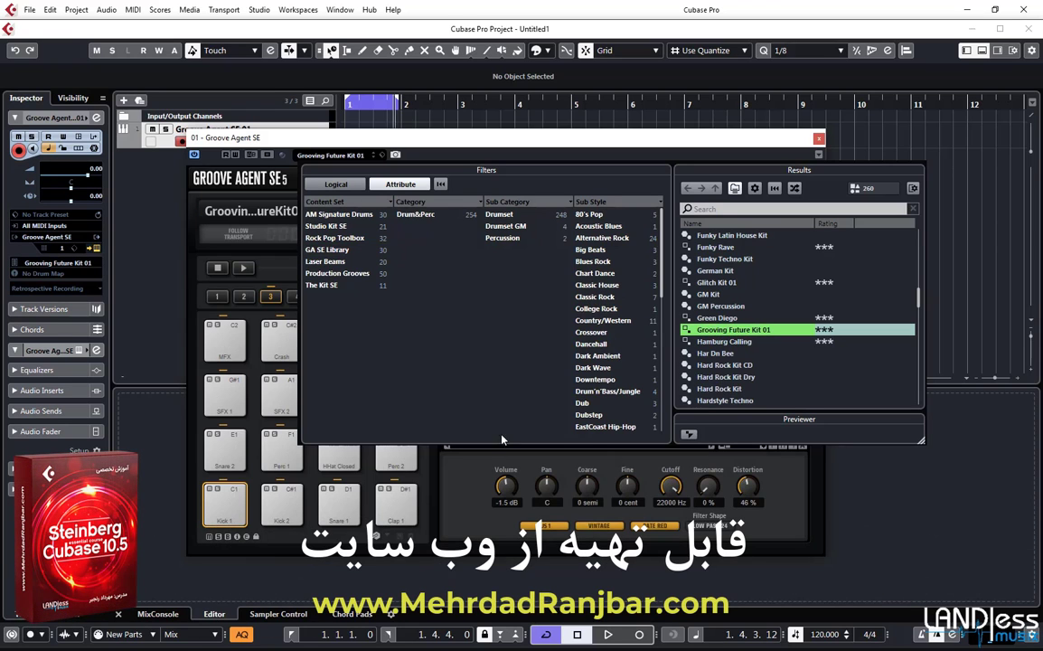
{"action": "left_click", "coordinate": [210, 457]}
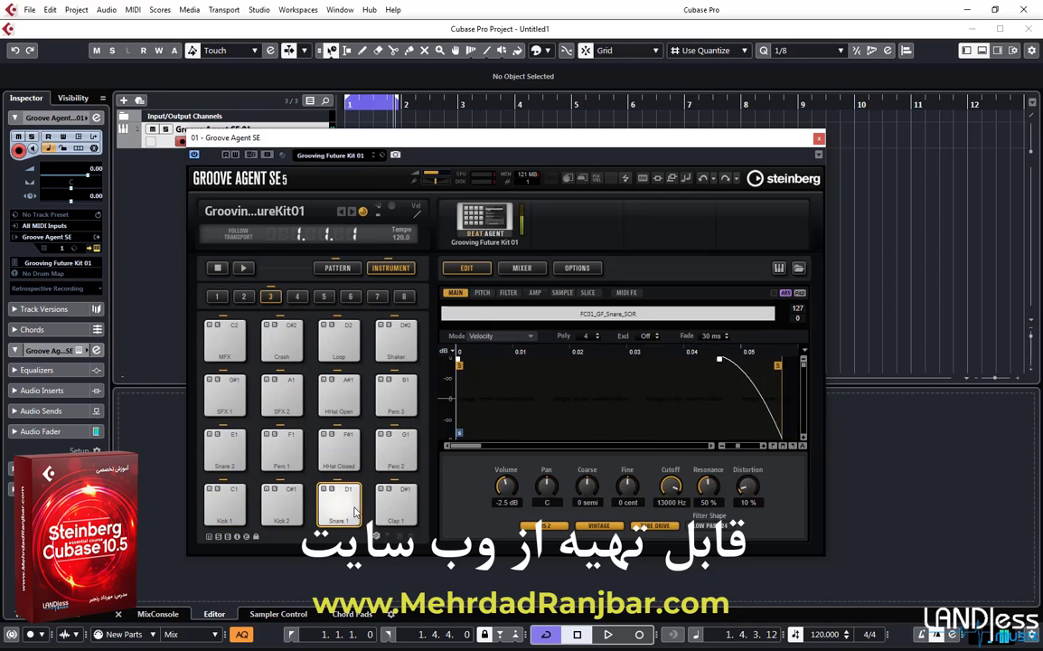
{"action": "left_click", "coordinate": [817, 140]}
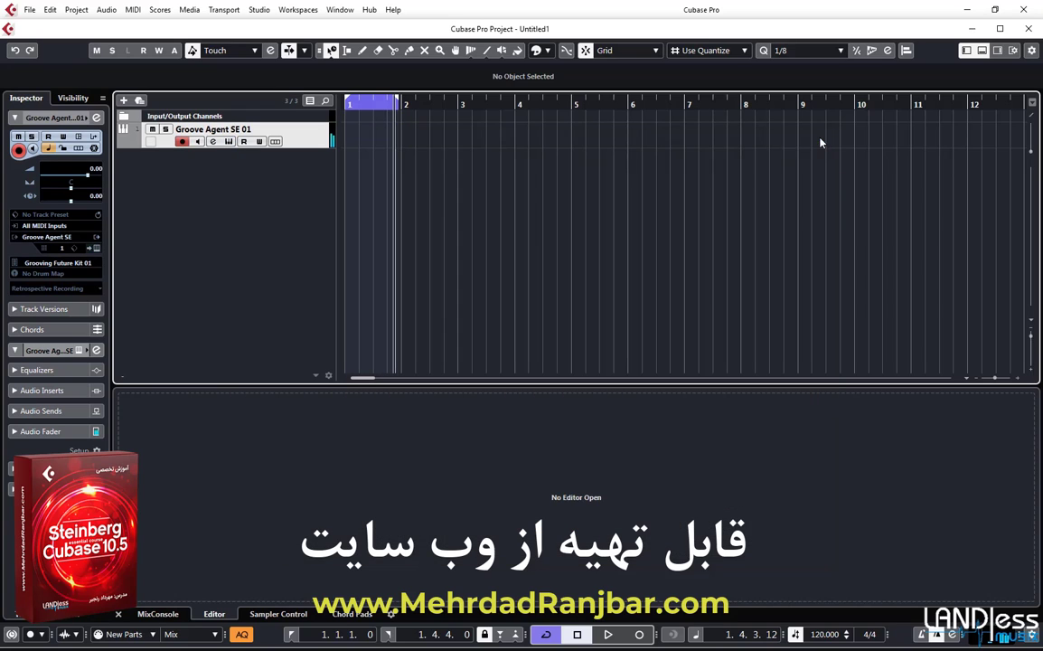
Enlarge the Groove Agent SE track, draw a one-bar MIDI part at bar 1 and hide the lower editor zone
{"action": "left_click_drag", "start_coordinate": [226, 146], "coordinate": [246, 210]}
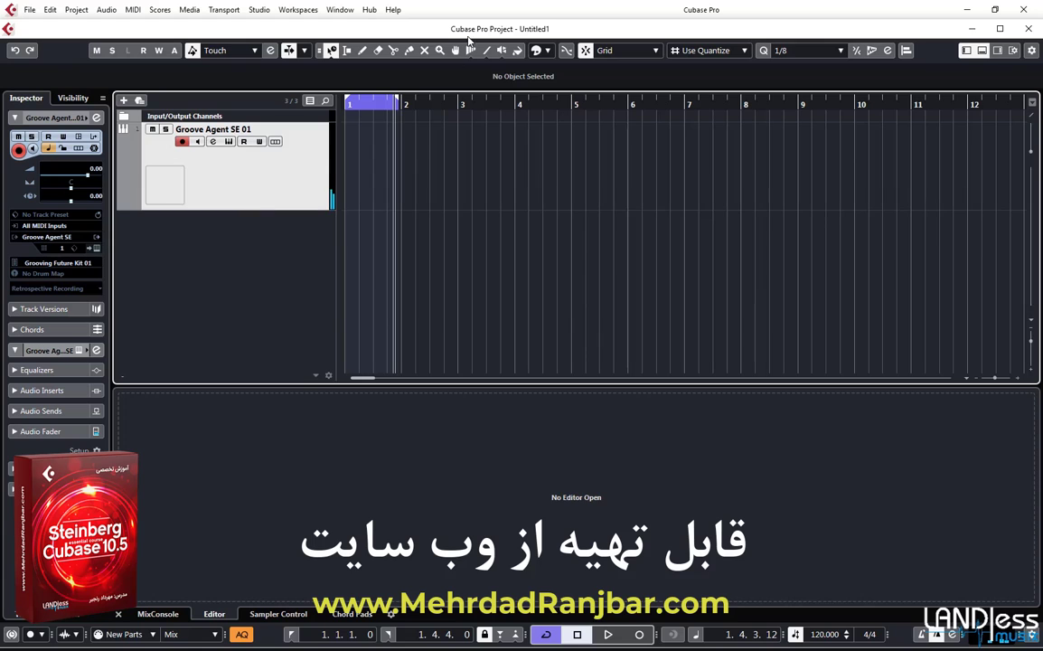
{"action": "left_click", "coordinate": [362, 50]}
{"action": "left_click_drag", "start_coordinate": [349, 132], "coordinate": [403, 147]}
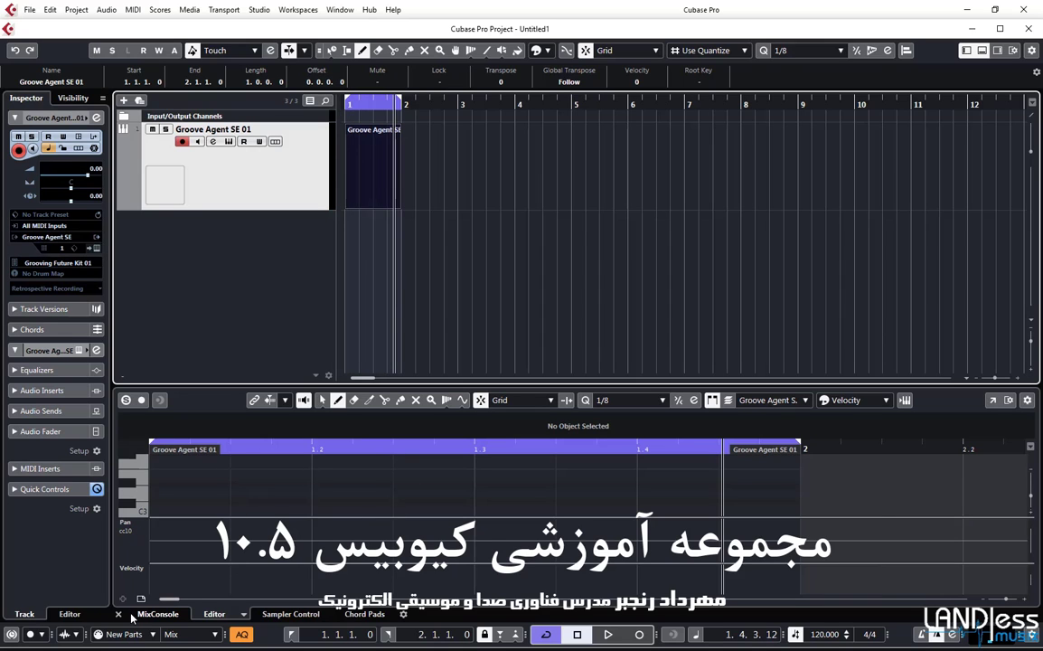
{"action": "key", "text": "ctrl+alt+e"}
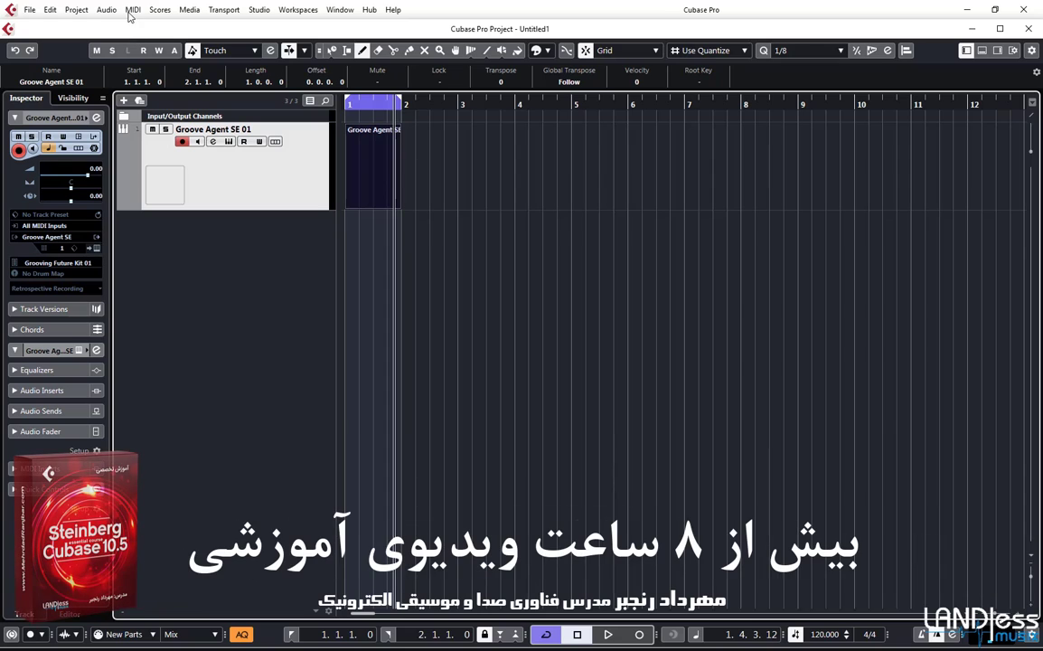
{"action": "key", "text": "1"}
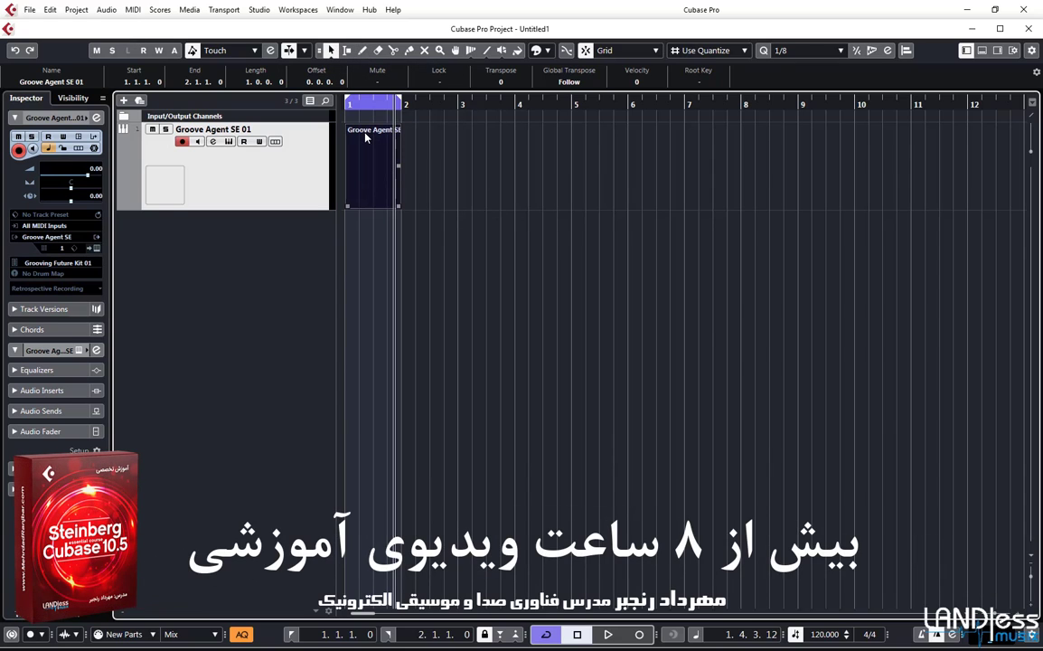
Open the one-bar part in the Drum Editor and widen the instrument list to show the full Snap column
{"action": "left_click", "coordinate": [133, 9]}
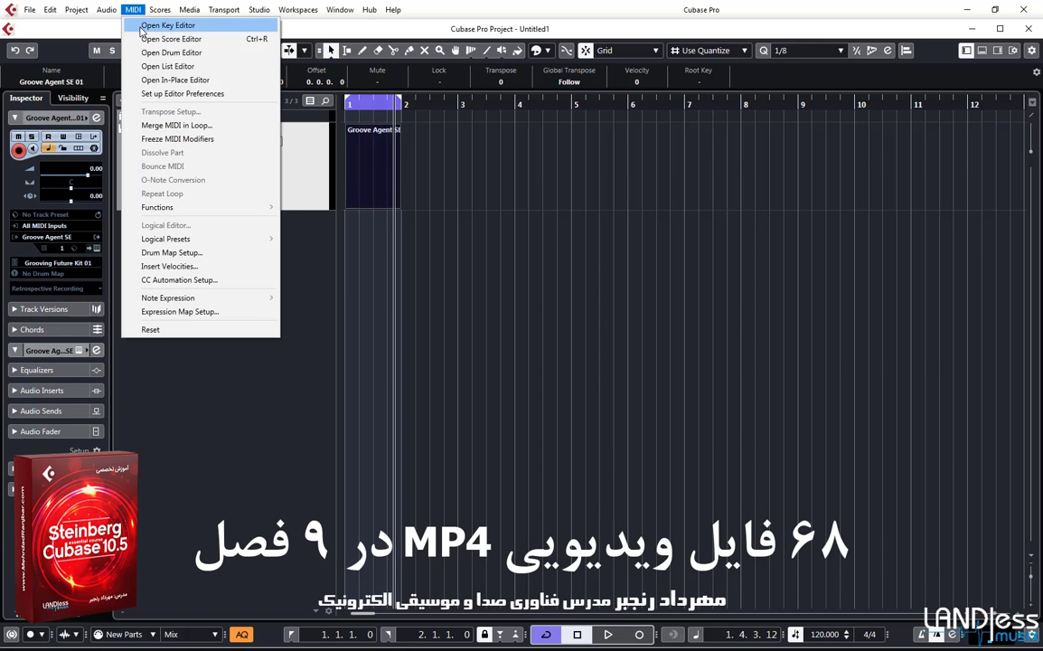
{"action": "left_click", "coordinate": [145, 52]}
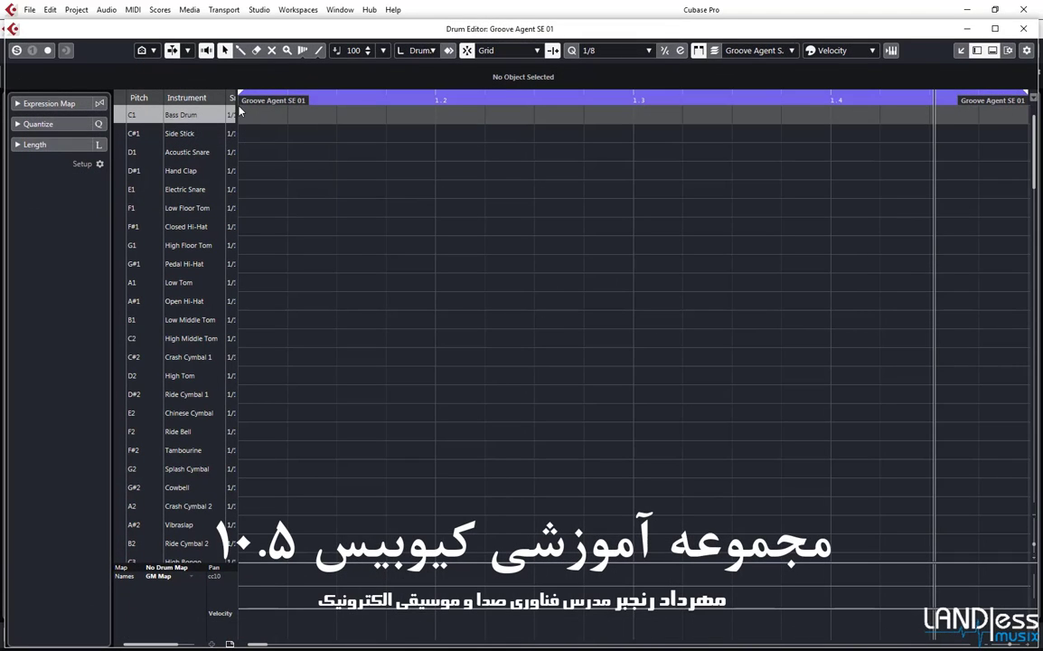
{"action": "left_click_drag", "start_coordinate": [214, 107], "coordinate": [298, 106]}
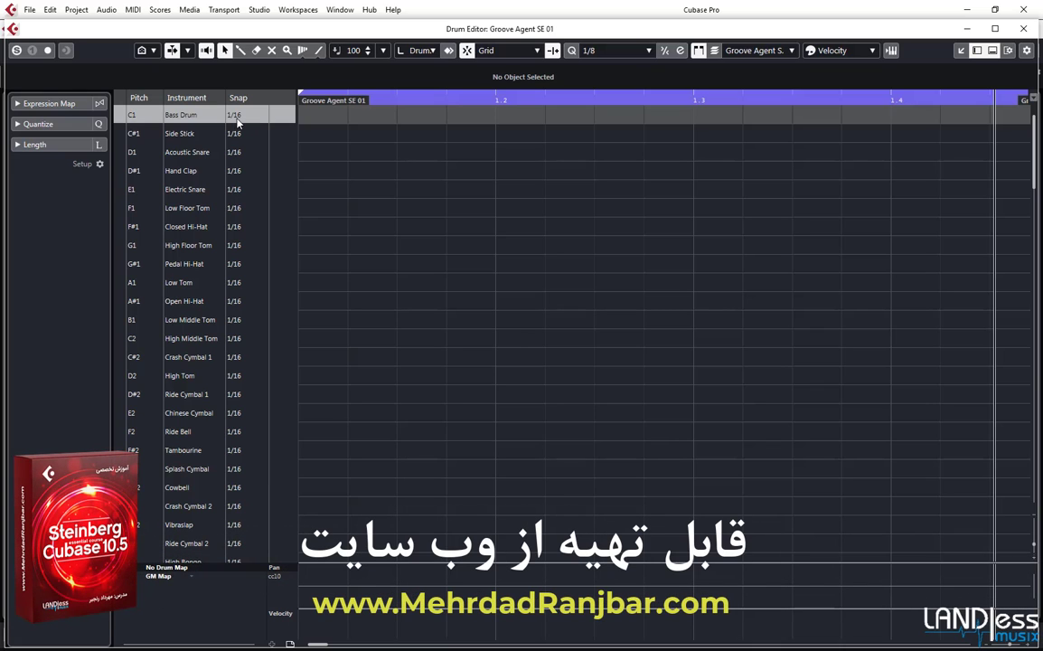
Place Bass Drum (C1) hits on all four beats of bar 1 with the Drumstick tool
{"action": "left_click", "coordinate": [239, 50]}
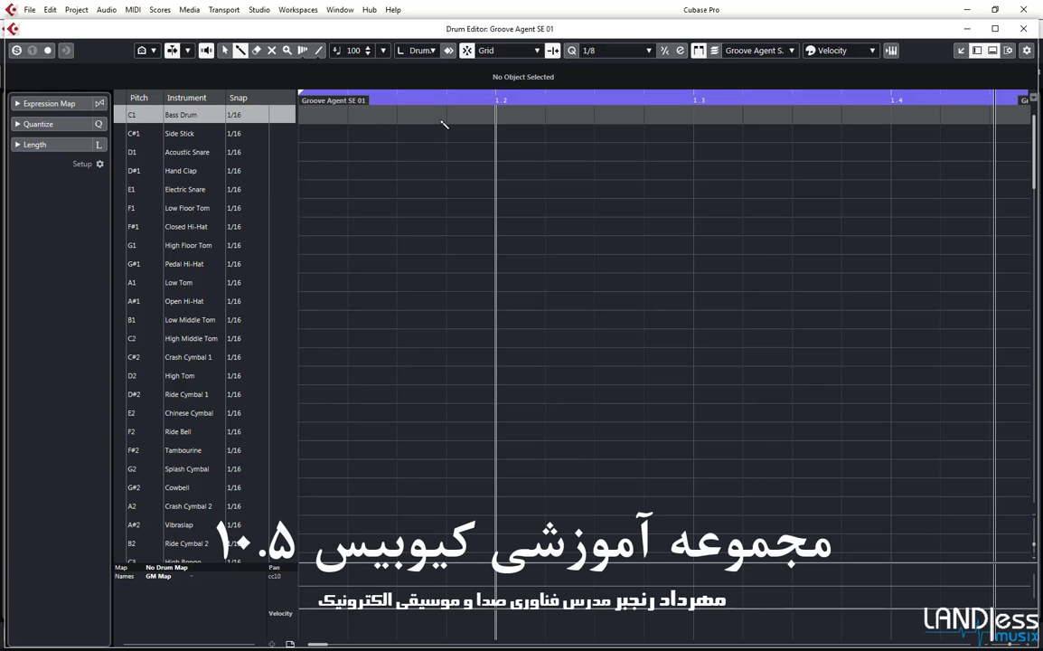
{"action": "scroll", "coordinate": [355, 136], "scroll_direction": "right", "scroll_amount": 3}
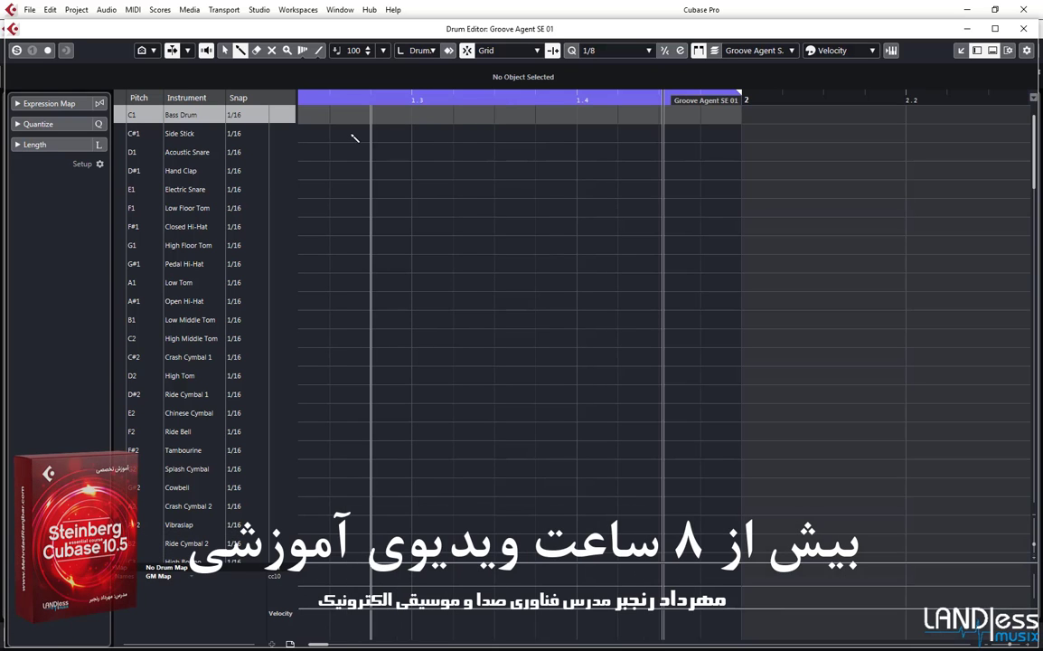
{"action": "key", "text": "g"}
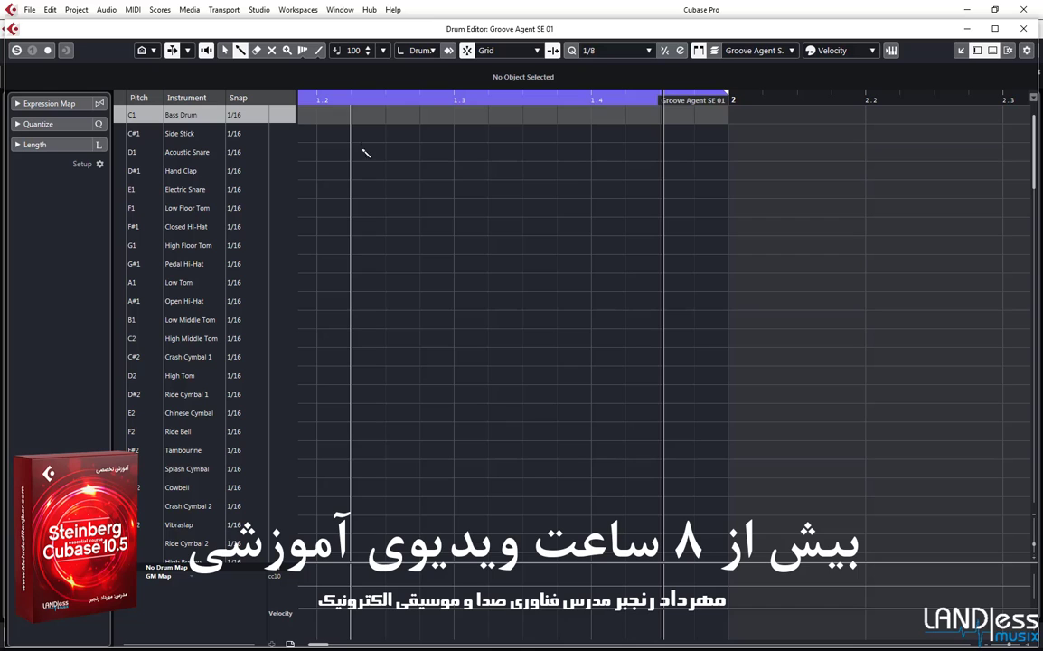
{"action": "scroll", "coordinate": [407, 237], "scroll_direction": "left", "scroll_amount": 3}
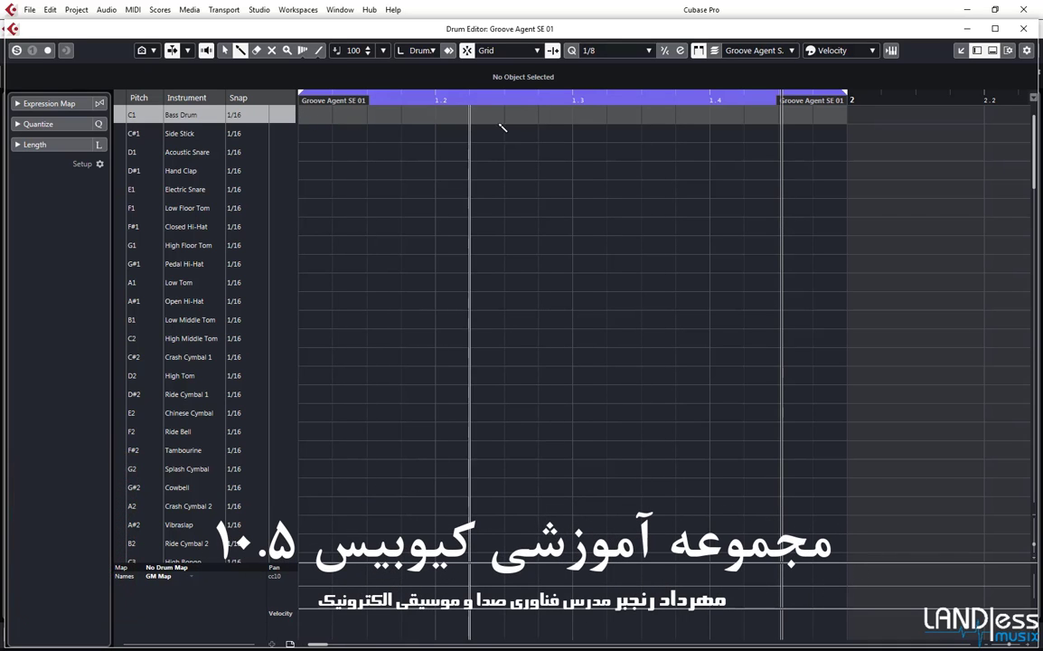
{"action": "key", "text": "space"}
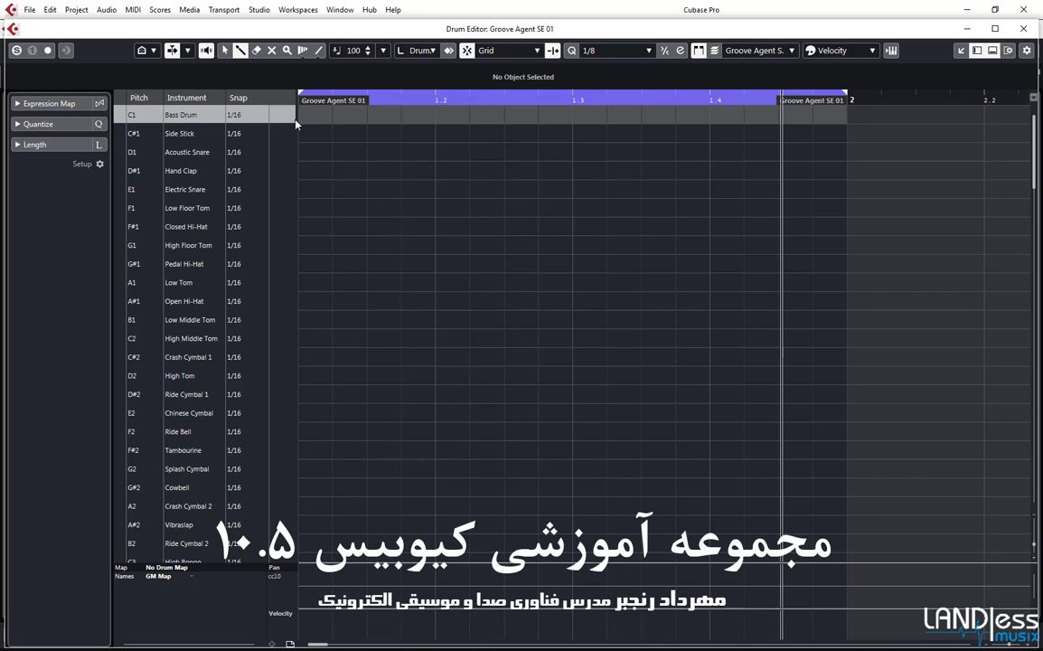
{"action": "left_click", "coordinate": [303, 117]}
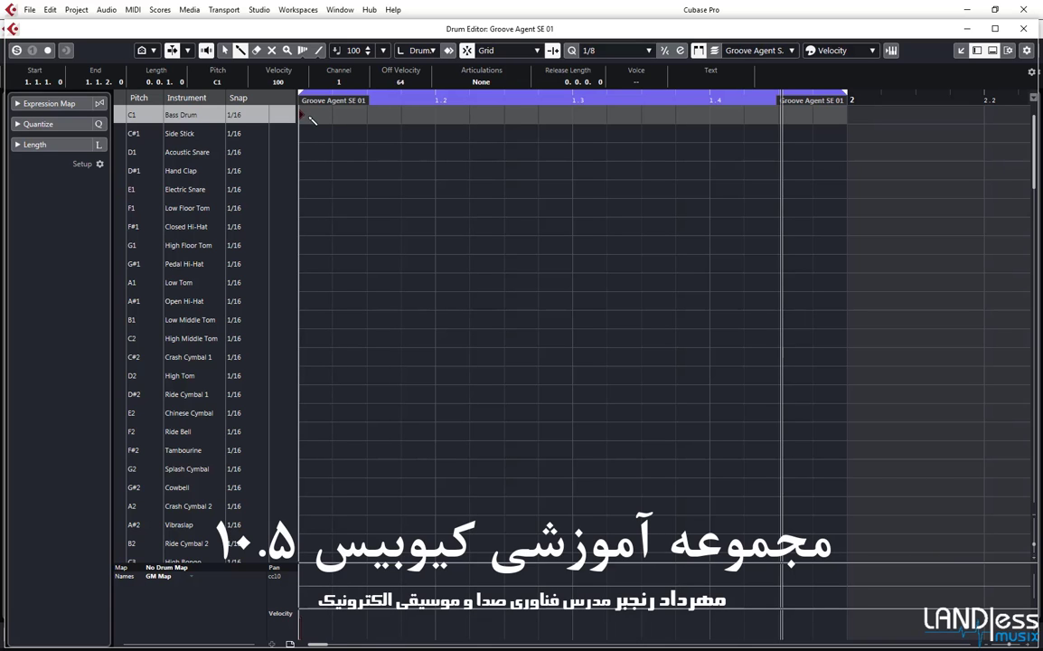
{"action": "key", "text": "space"}
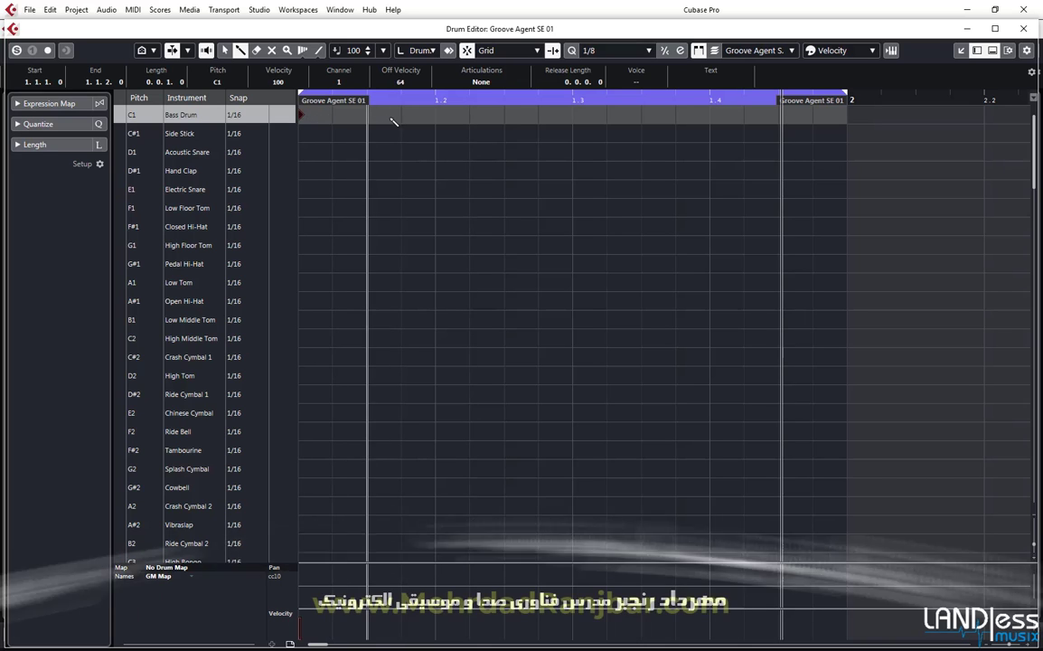
{"action": "left_click", "coordinate": [436, 115]}
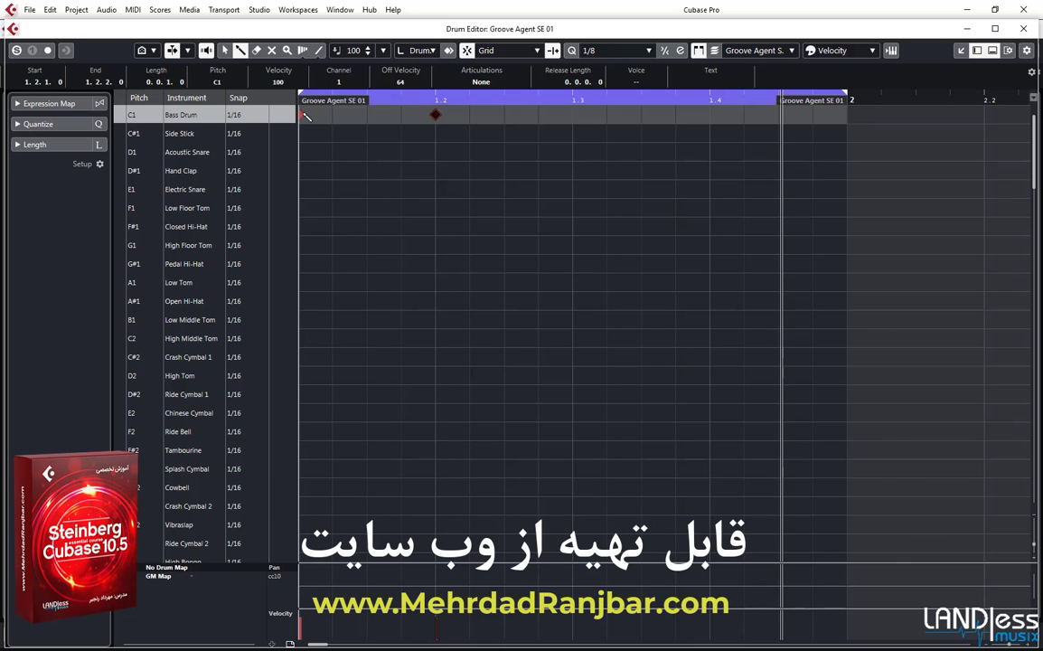
{"action": "left_click", "coordinate": [575, 115]}
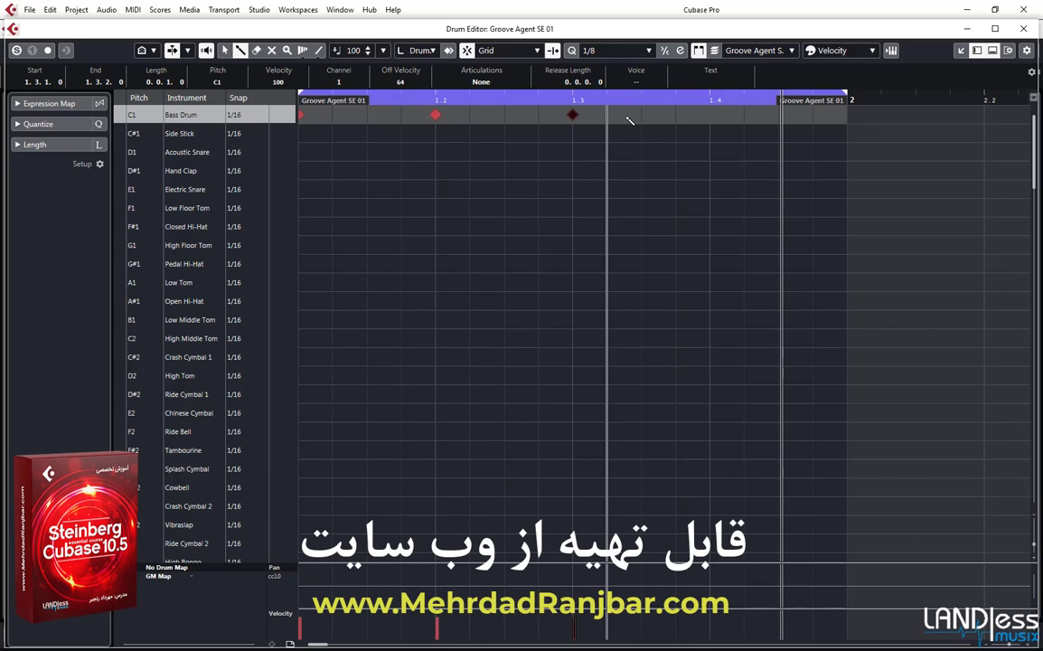
{"action": "left_click", "coordinate": [711, 117]}
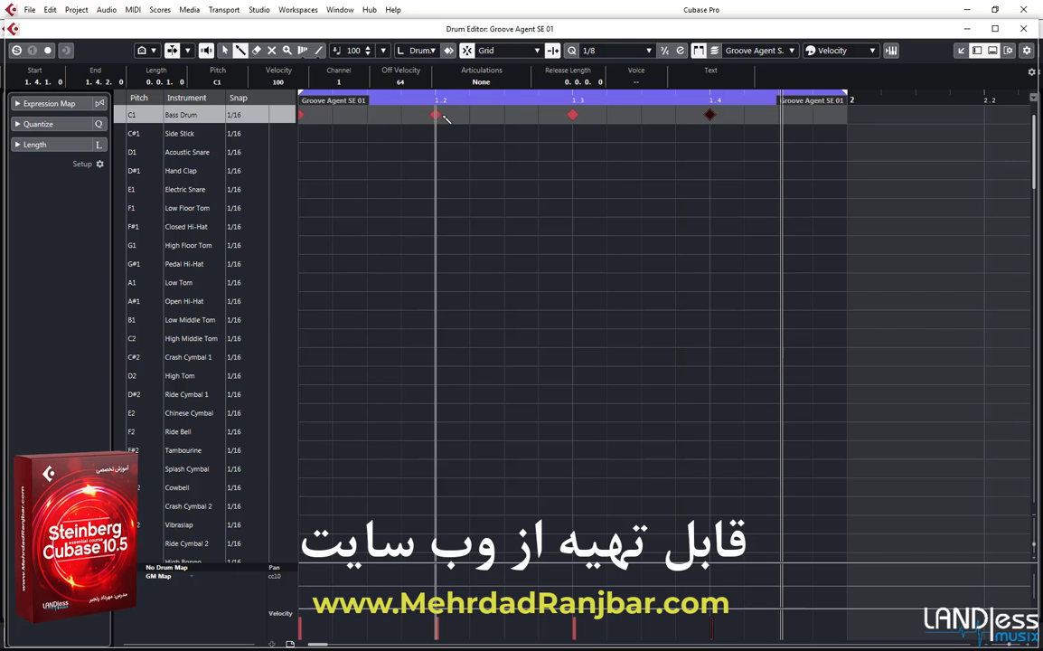
Add softer Bass Drum hits at 1.2.4 with velocity 40 and at 1.4.3 with velocity 49
{"action": "left_click", "coordinate": [539, 115]}
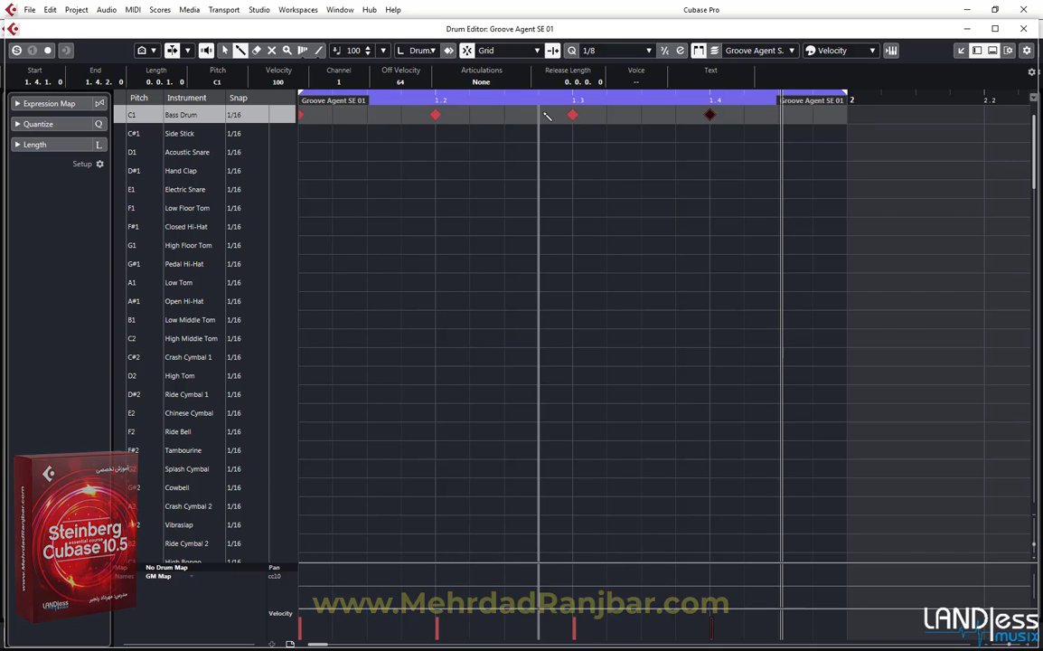
{"action": "left_click_drag", "start_coordinate": [540, 118], "coordinate": [542, 143]}
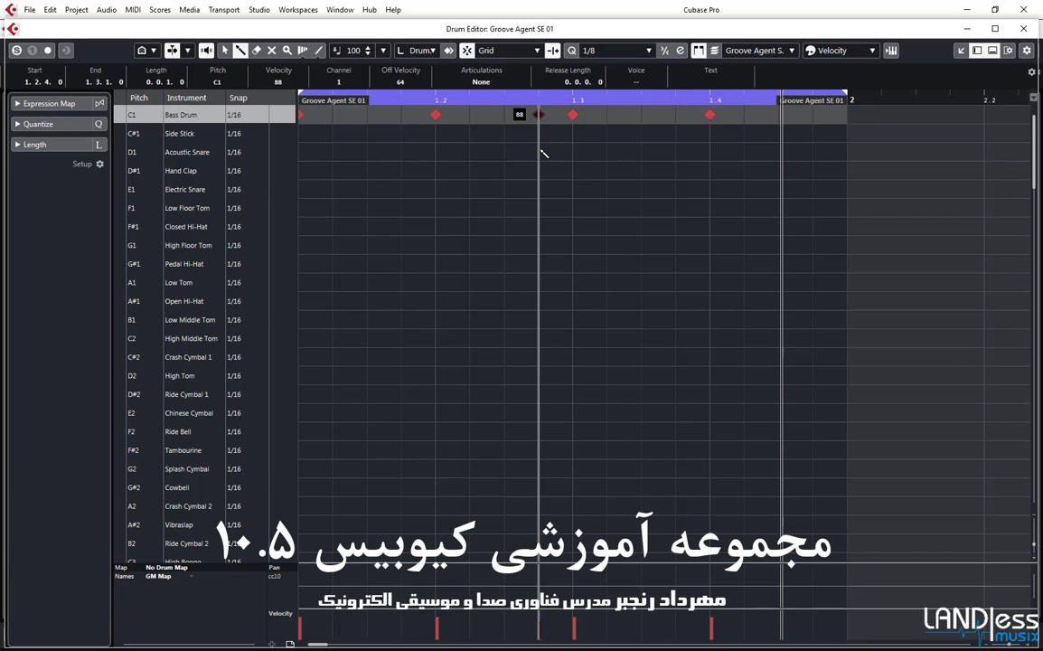
{"action": "left_click_drag", "start_coordinate": [543, 154], "coordinate": [545, 244]}
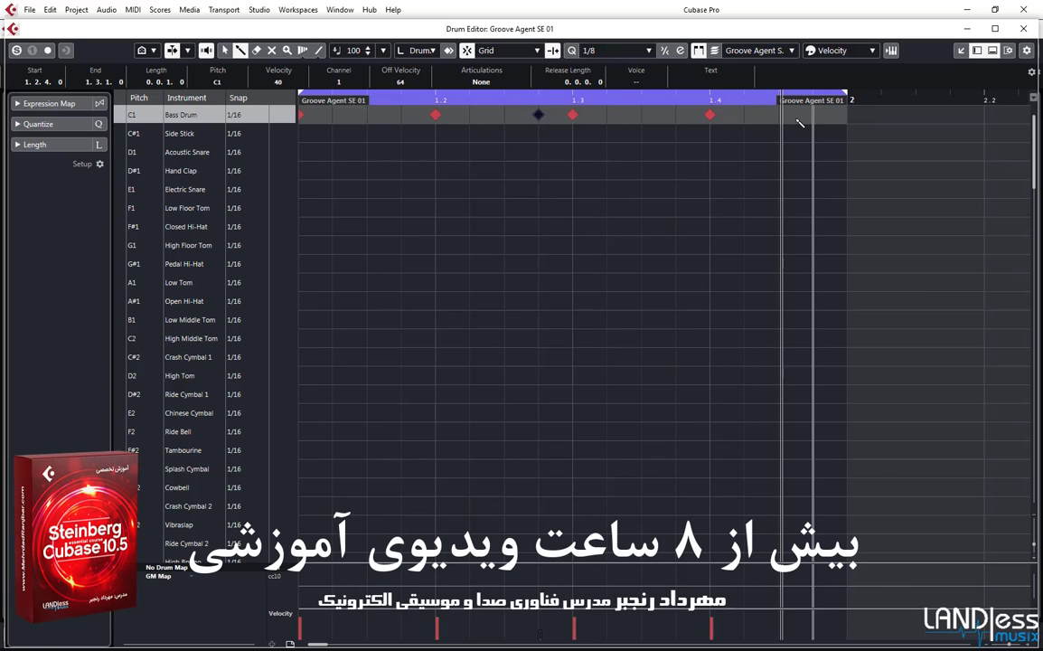
{"action": "left_click_drag", "start_coordinate": [779, 115], "coordinate": [780, 199]}
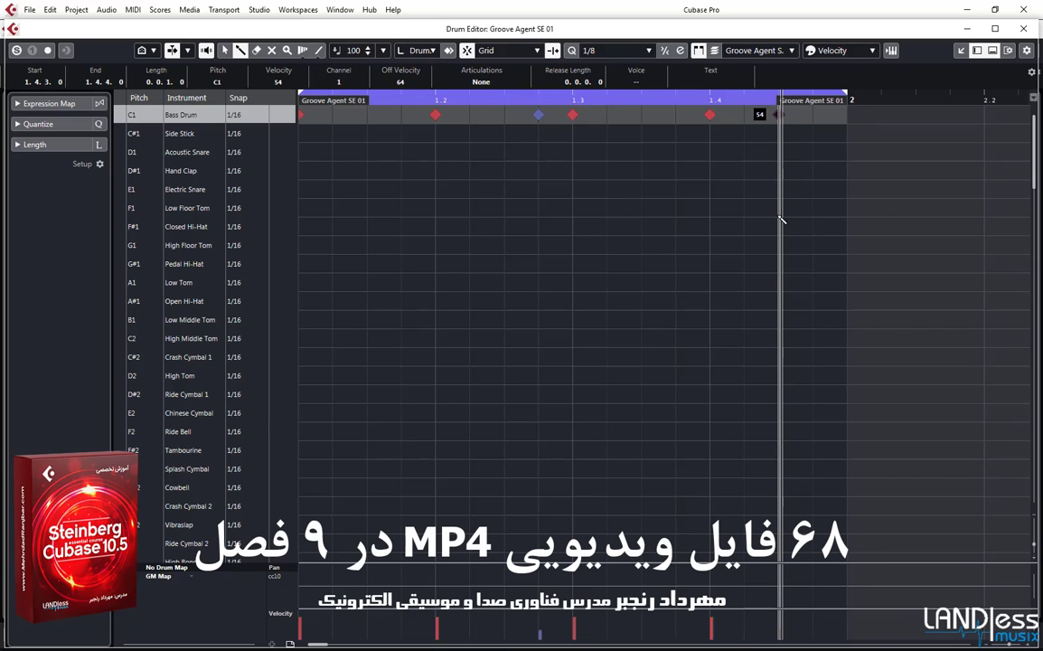
{"action": "left_click_drag", "start_coordinate": [783, 224], "coordinate": [783, 228]}
Play back the bass drum pattern to check its rhythm
{"action": "left_click", "coordinate": [403, 225]}
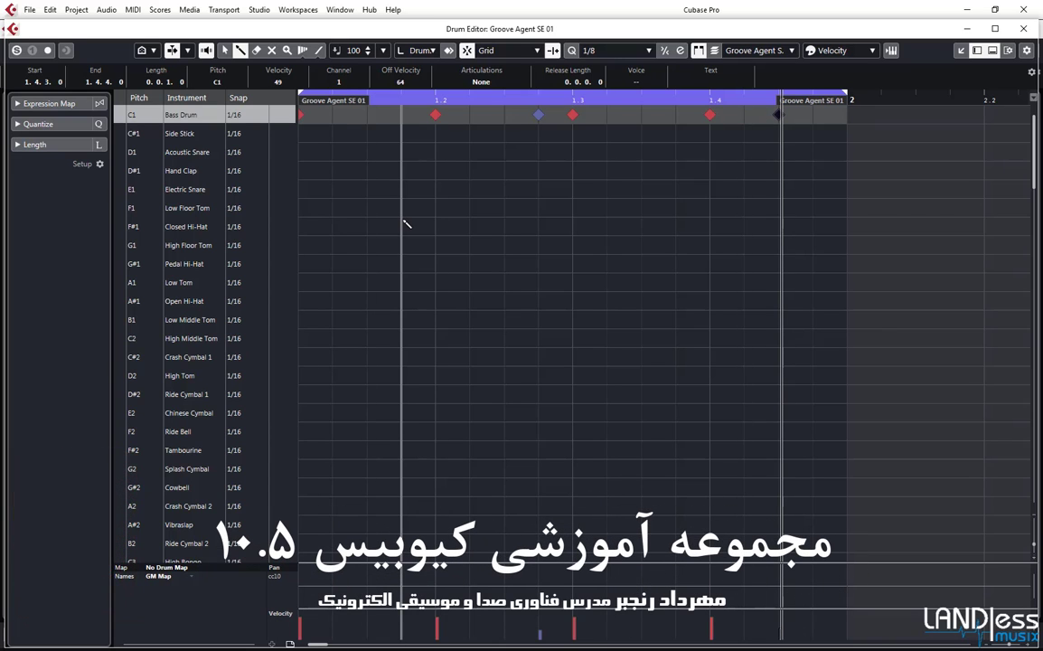
{"action": "left_click", "coordinate": [383, 220]}
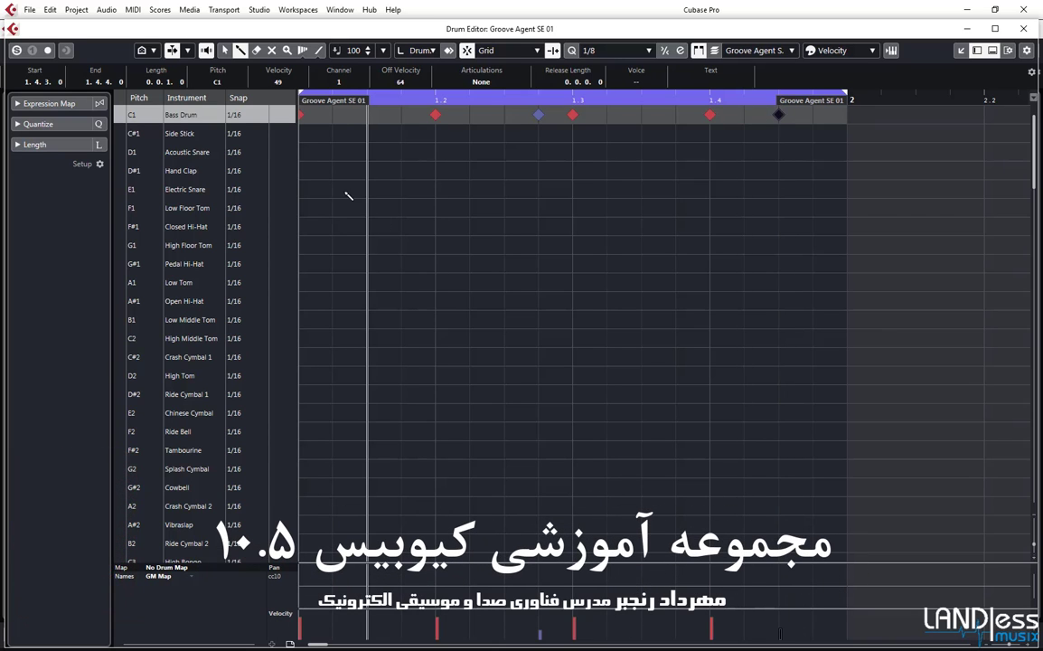
{"action": "key", "text": "space"}
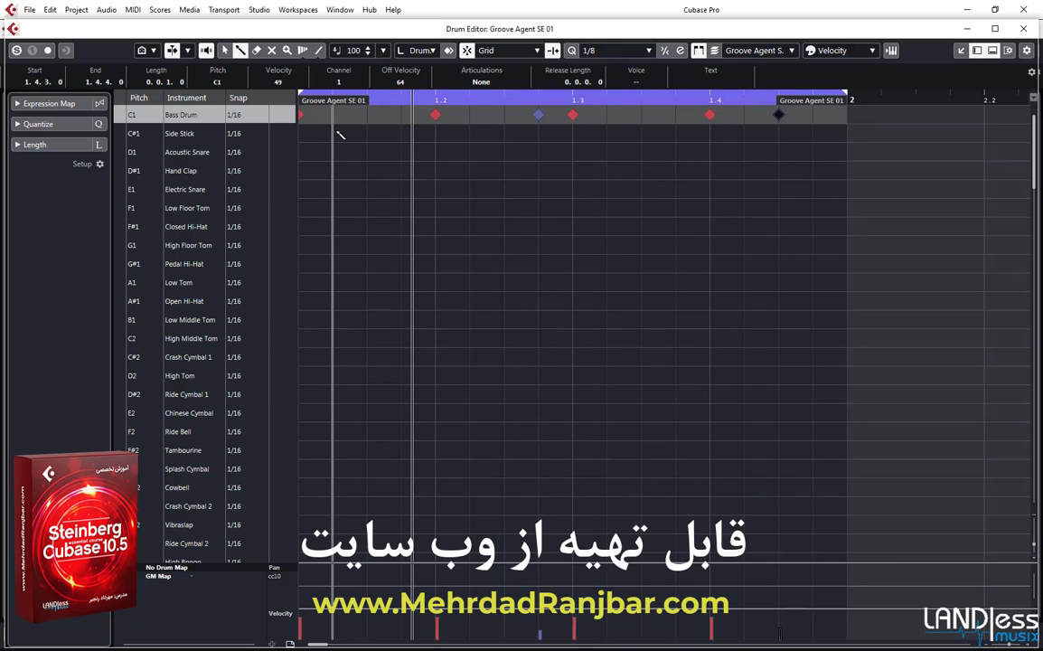
Add Acoustic Snare (D1) hits on beats 2 and 4 and layer Hand Clap (D#1) hits at velocity 74 on the same beats
{"action": "left_click", "coordinate": [437, 155]}
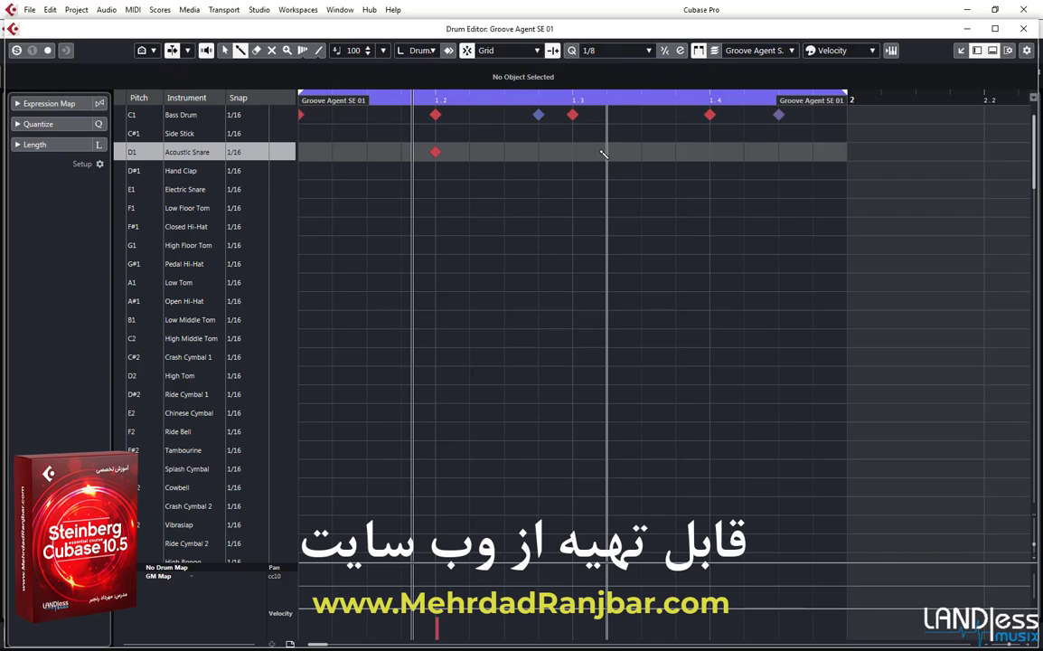
{"action": "left_click", "coordinate": [707, 154]}
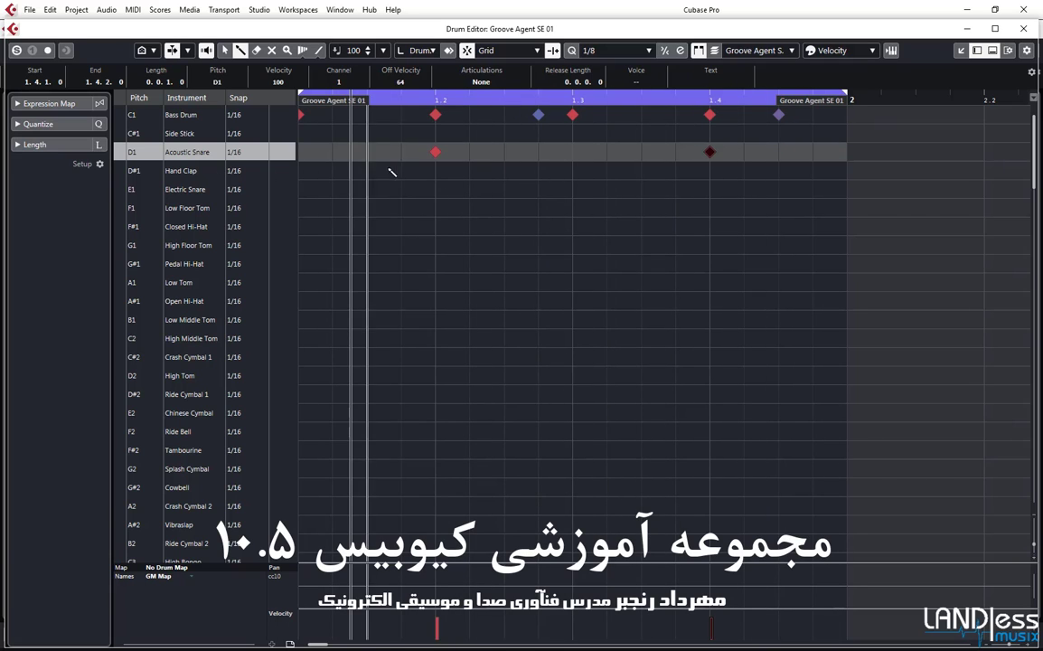
{"action": "left_click", "coordinate": [435, 170]}
{"action": "left_click", "coordinate": [709, 170]}
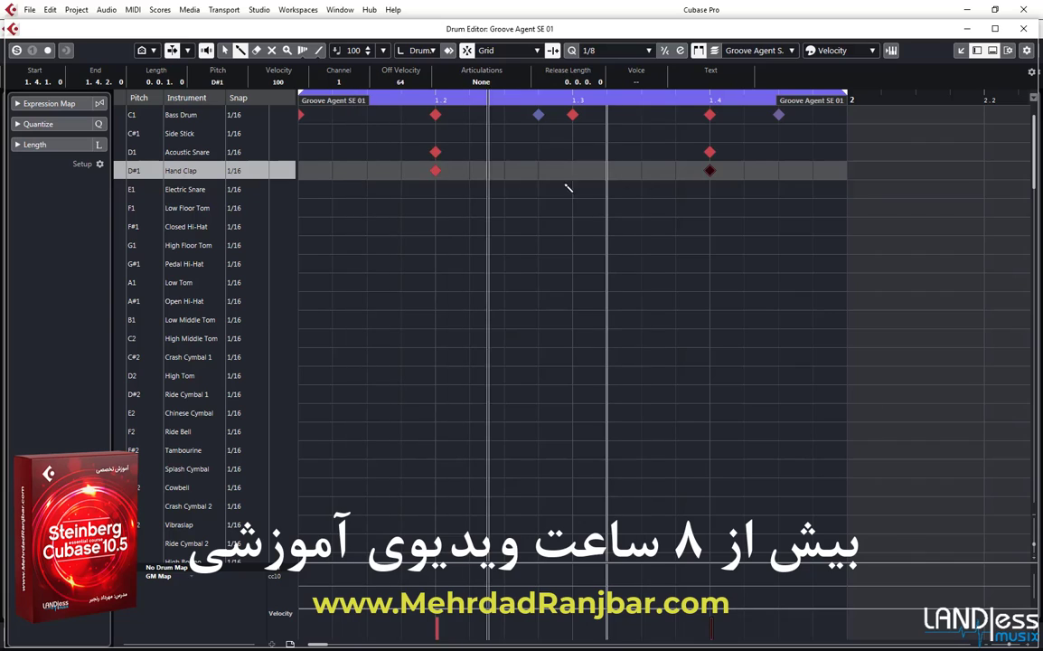
{"action": "left_click", "coordinate": [434, 207]}
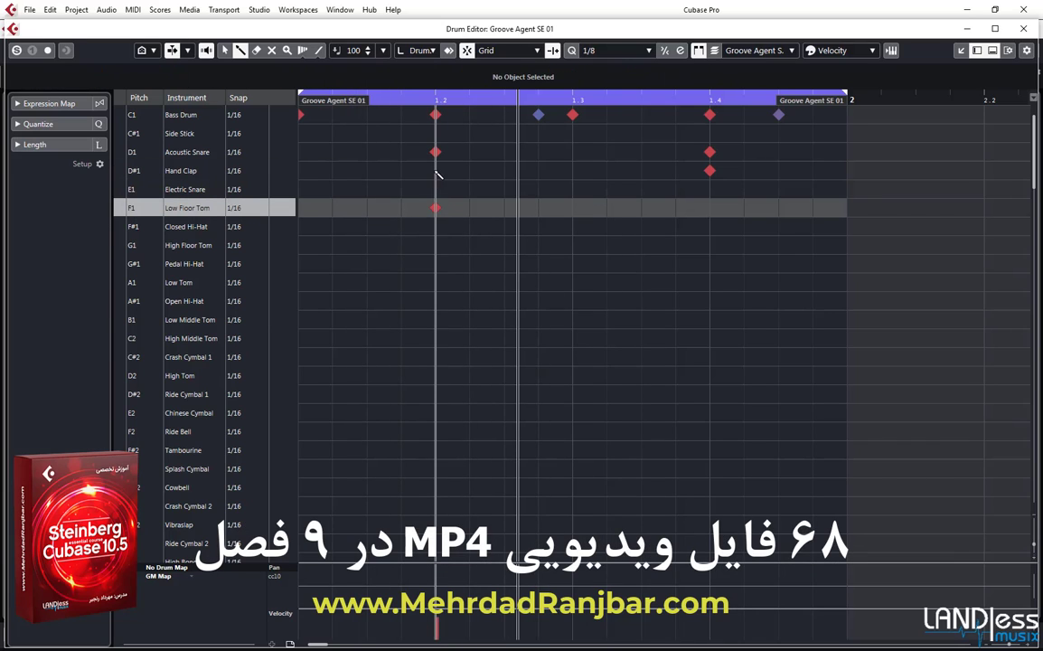
{"action": "left_click", "coordinate": [434, 172]}
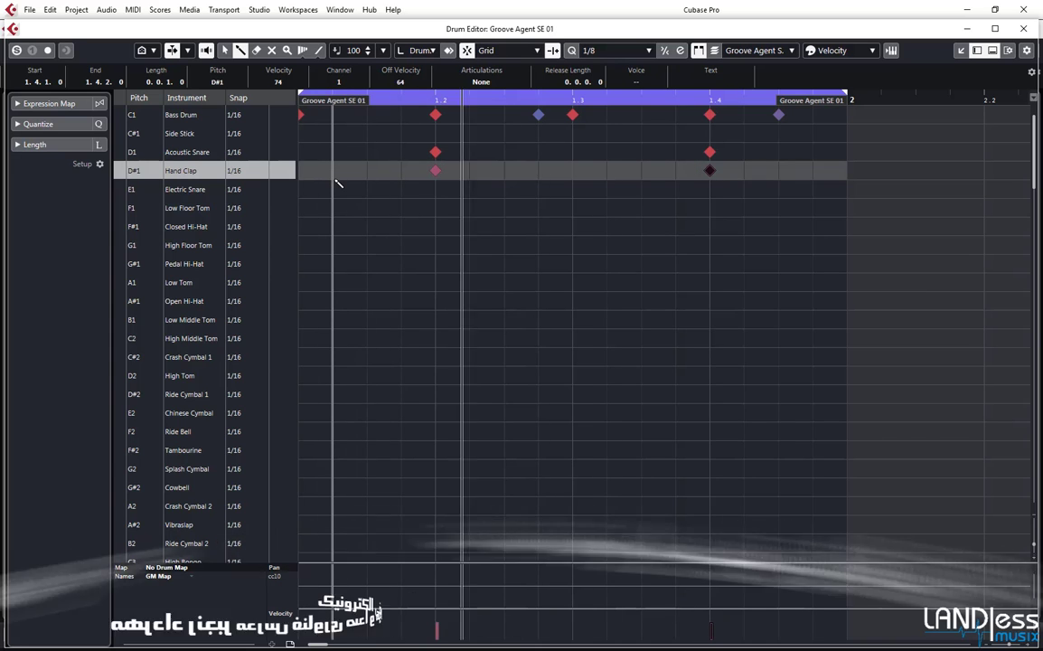
{"action": "key", "text": "space"}
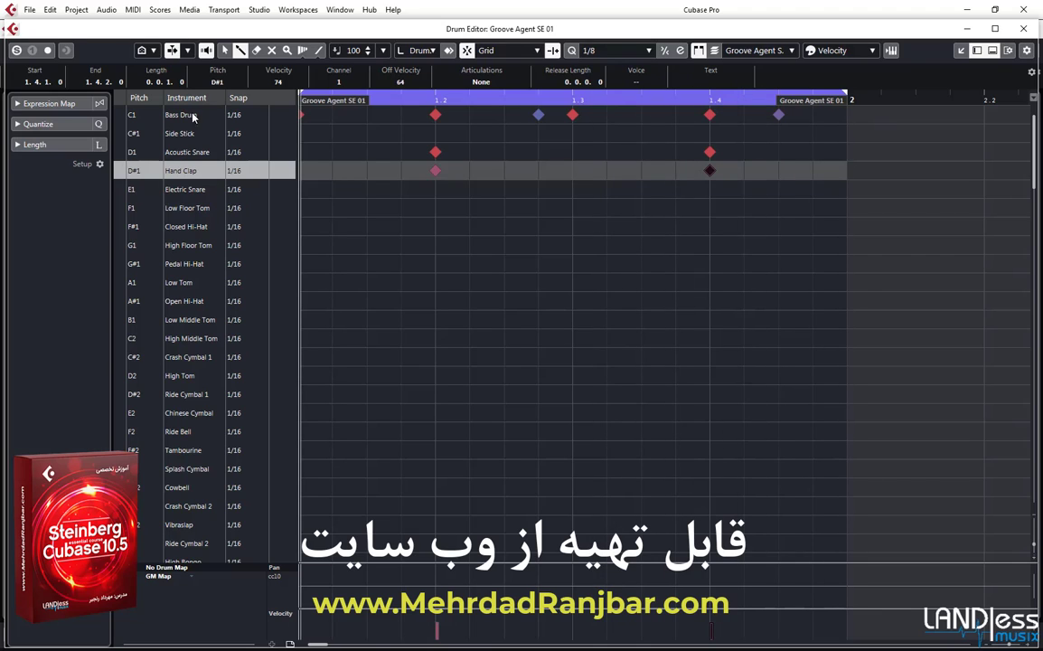
Fill bar 1 with sixteenth-note Closed Hi-Hat (F#1) hits, then erase those at 1.2.2, 1.3.1, 1.4.1 and 1.4.4
{"action": "double_click", "coordinate": [186, 227]}
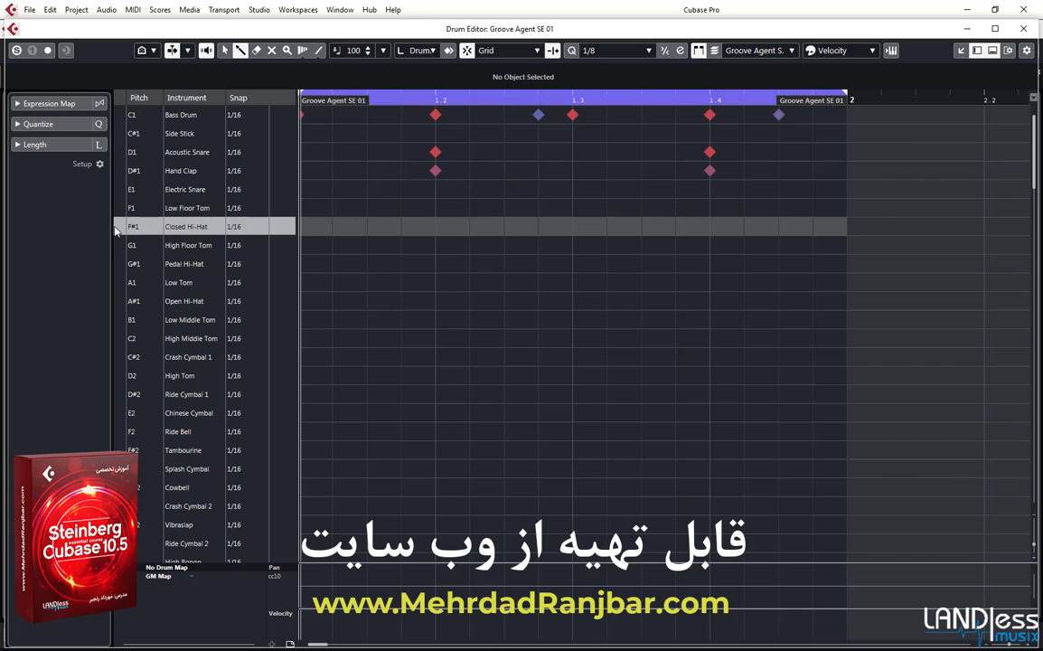
{"action": "left_click", "coordinate": [117, 208]}
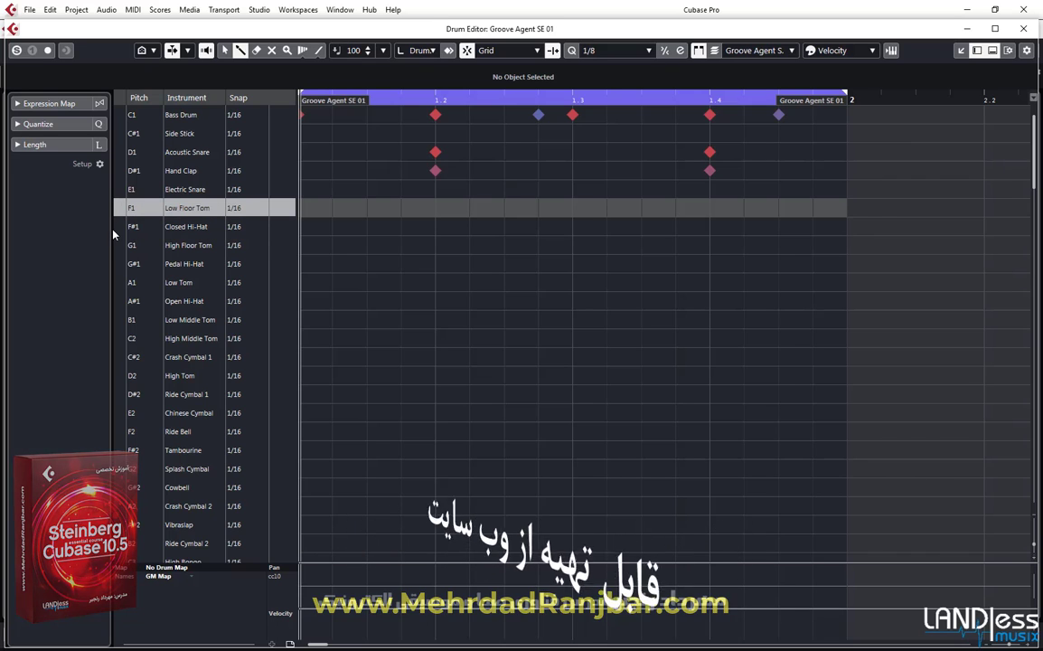
{"action": "left_click", "coordinate": [118, 227]}
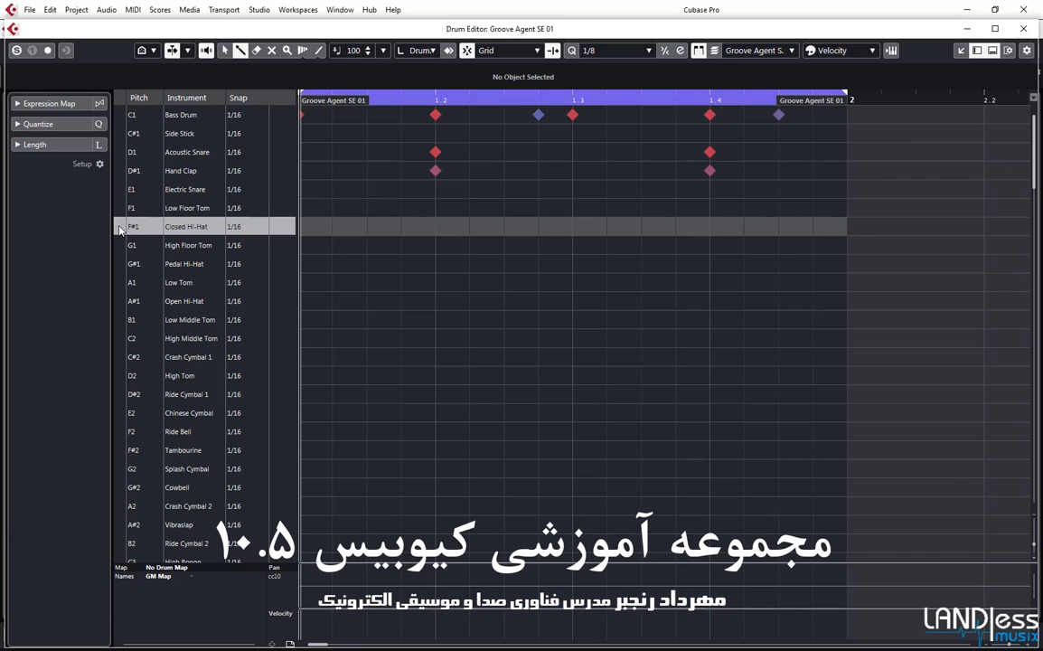
{"action": "left_click_drag", "start_coordinate": [302, 229], "coordinate": [839, 233]}
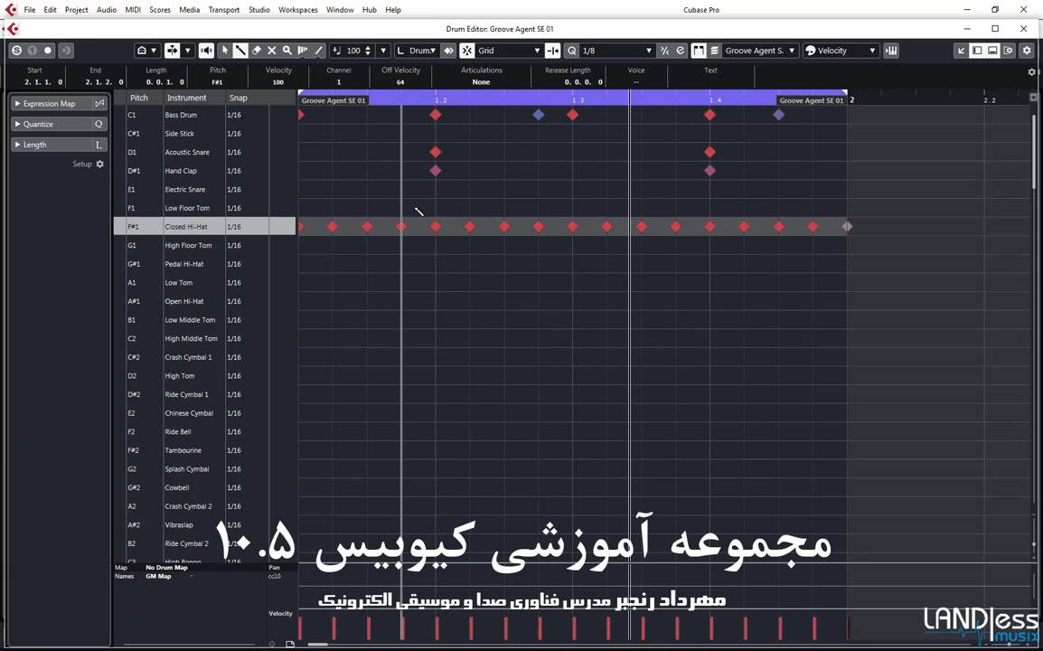
{"action": "left_click", "coordinate": [470, 226]}
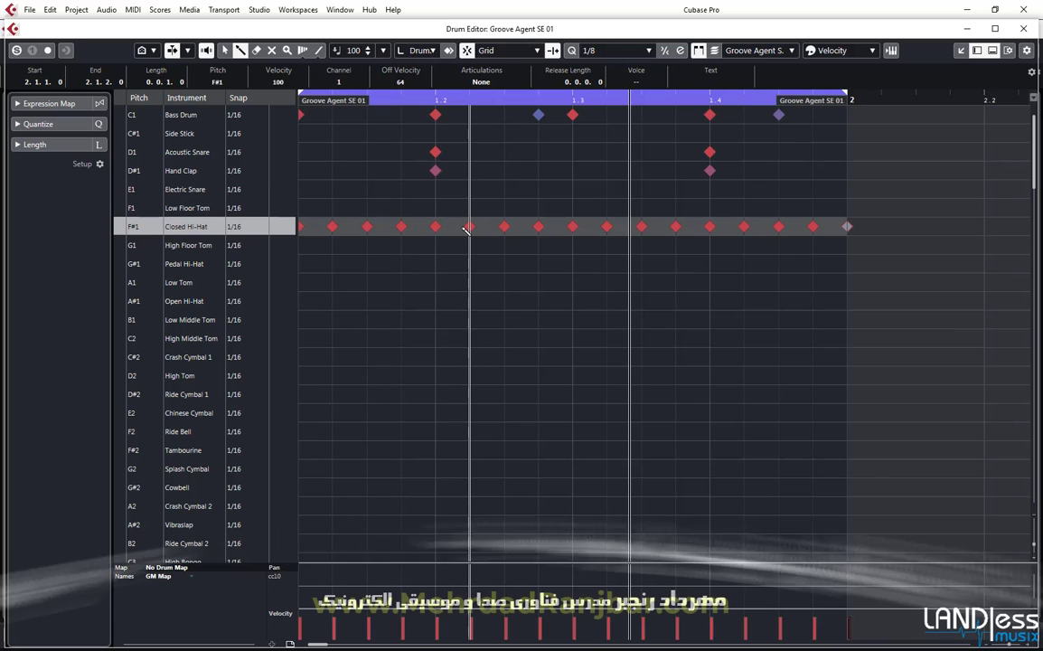
{"action": "left_click", "coordinate": [573, 226]}
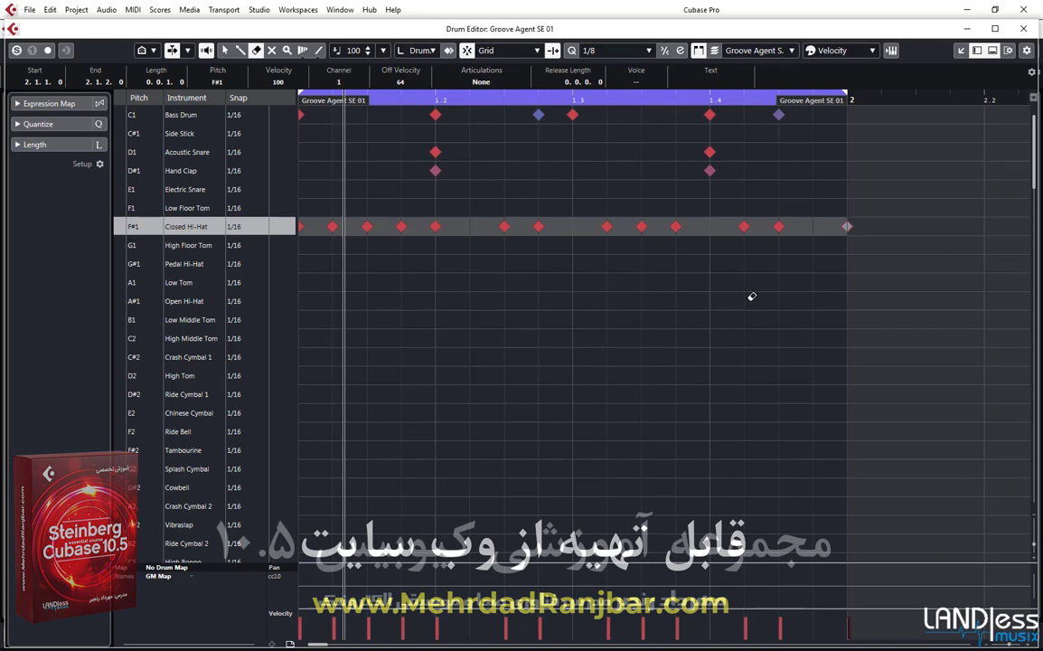
Set the Closed Hi-Hat snap to 1/32 and add consecutive hits from 1.4.3.60 to 1.4.4.60
{"action": "left_click", "coordinate": [236, 228]}
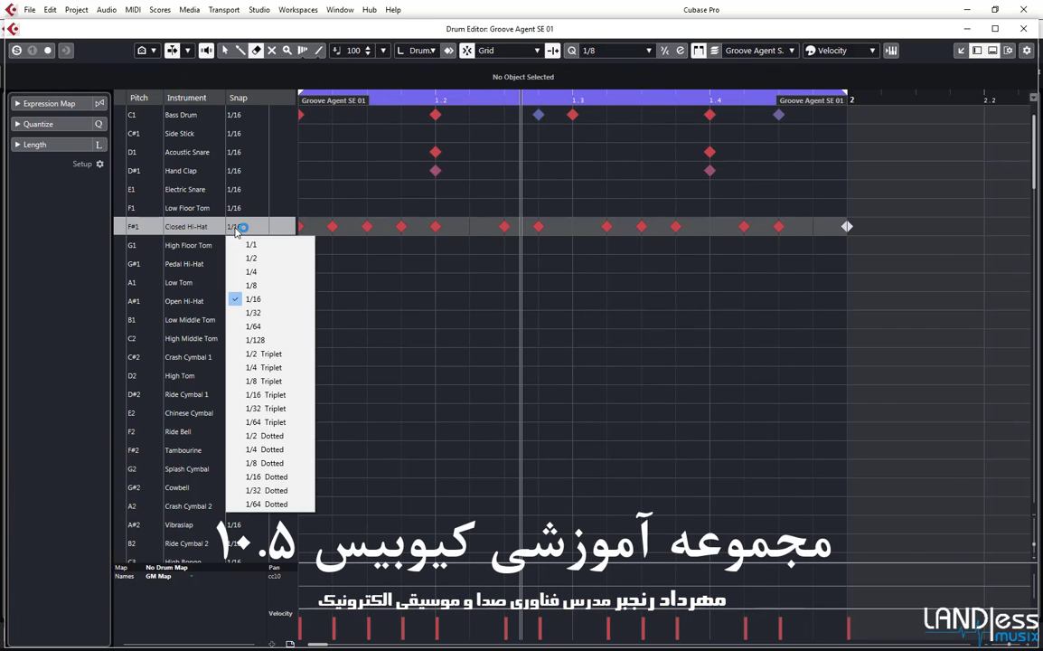
{"action": "left_click", "coordinate": [257, 312]}
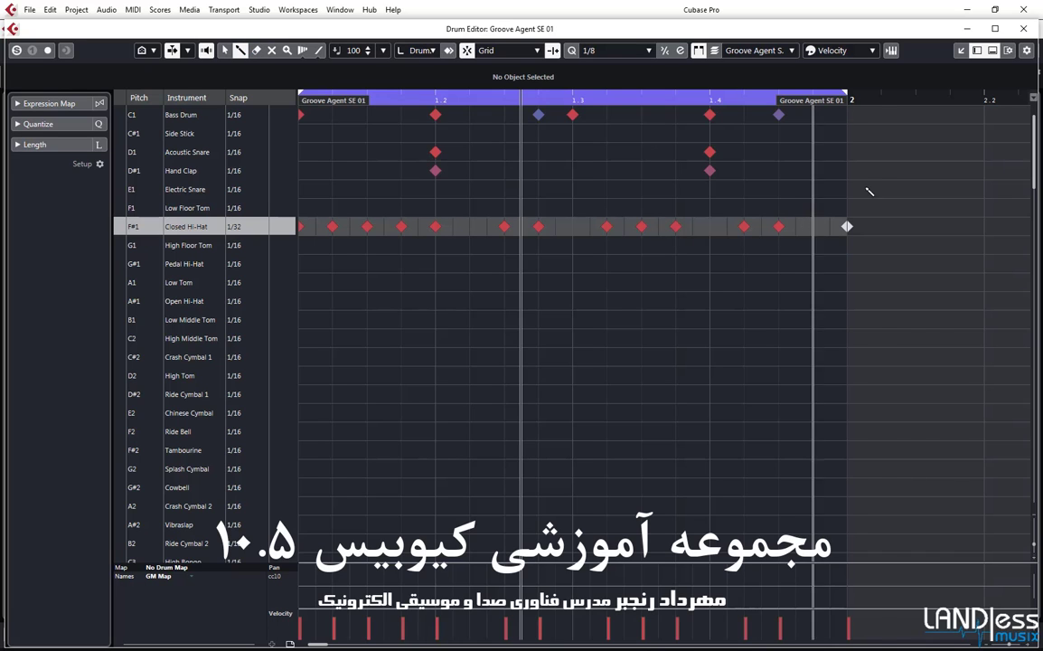
{"action": "left_click_drag", "start_coordinate": [795, 227], "coordinate": [829, 227]}
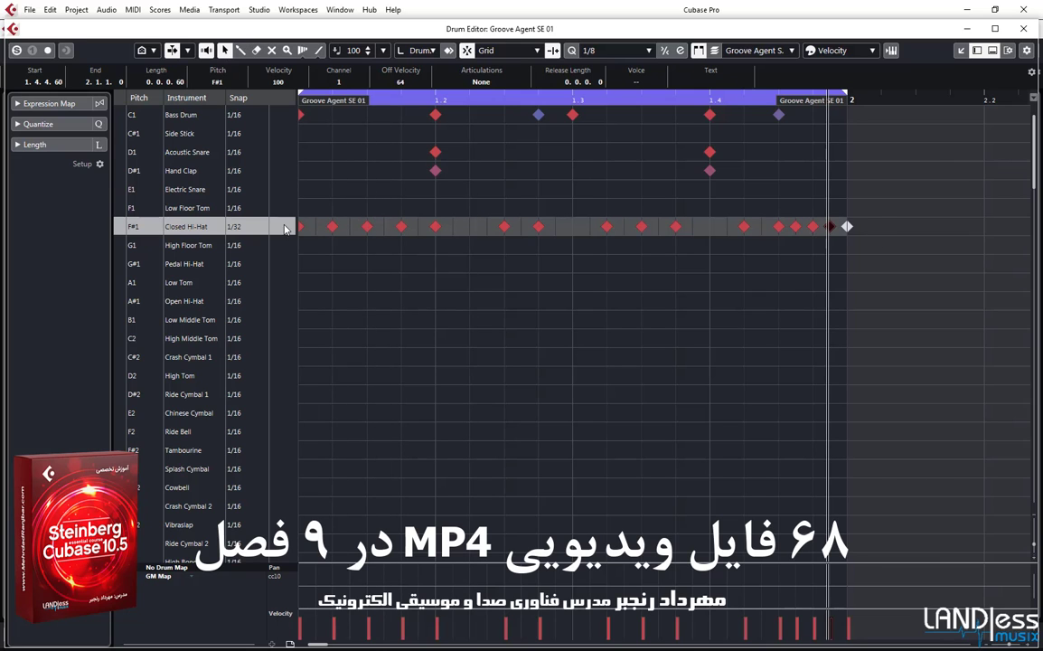
Select the Closed Hi-Hat hits, enlarge the controller area and remove the CC 10 (Pan) lane
{"action": "left_click", "coordinate": [124, 226]}
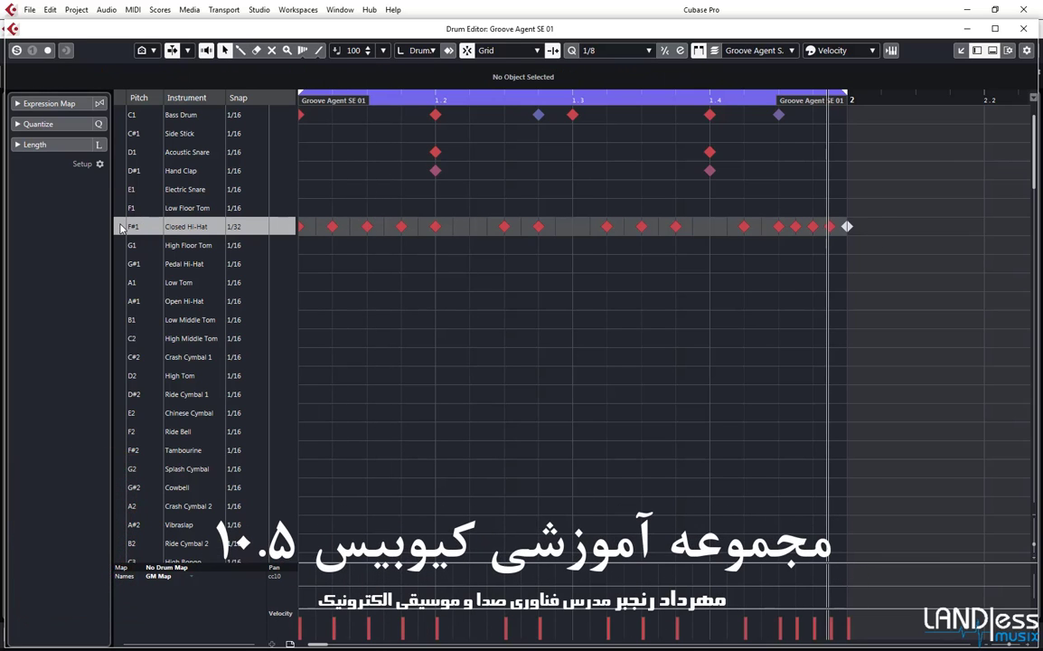
{"action": "left_click_drag", "start_coordinate": [845, 227], "coordinate": [267, 228]}
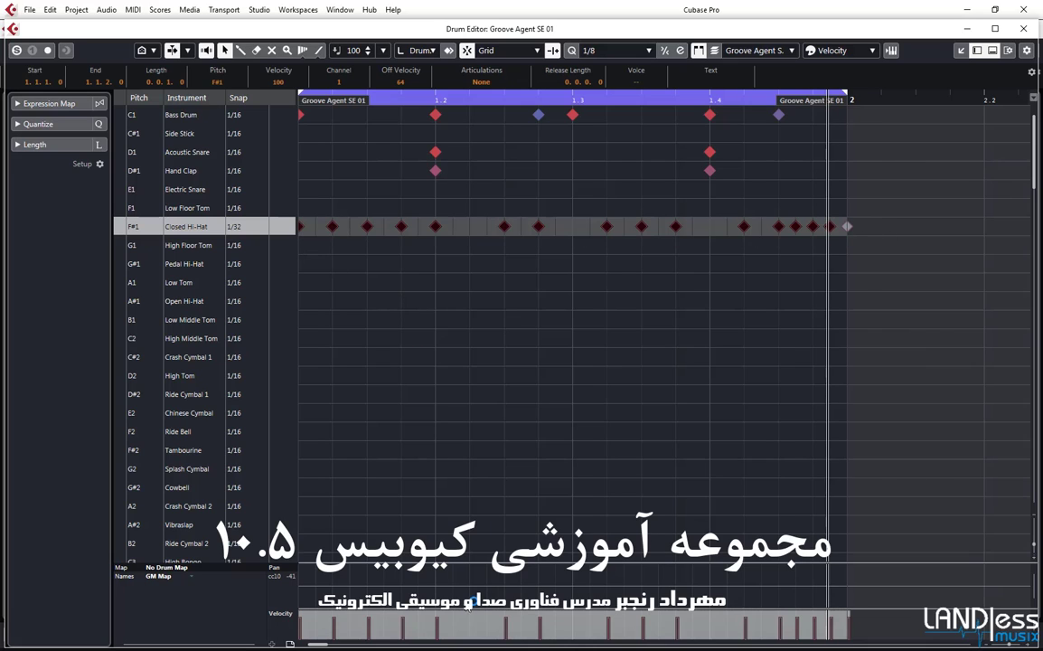
{"action": "left_click_drag", "start_coordinate": [442, 562], "coordinate": [427, 409]}
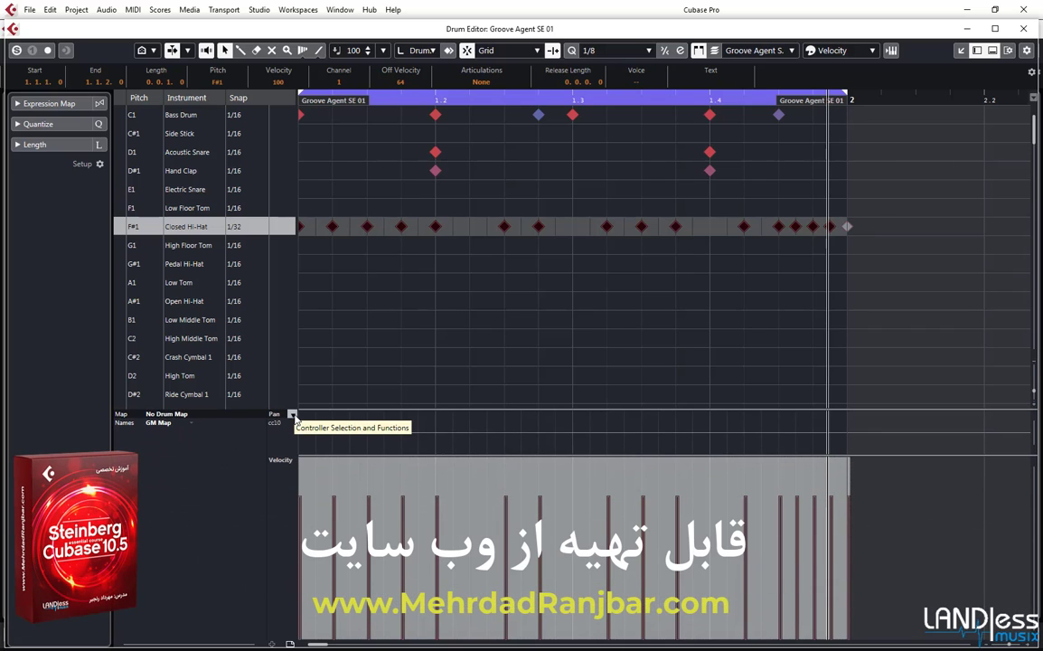
{"action": "left_click", "coordinate": [292, 415]}
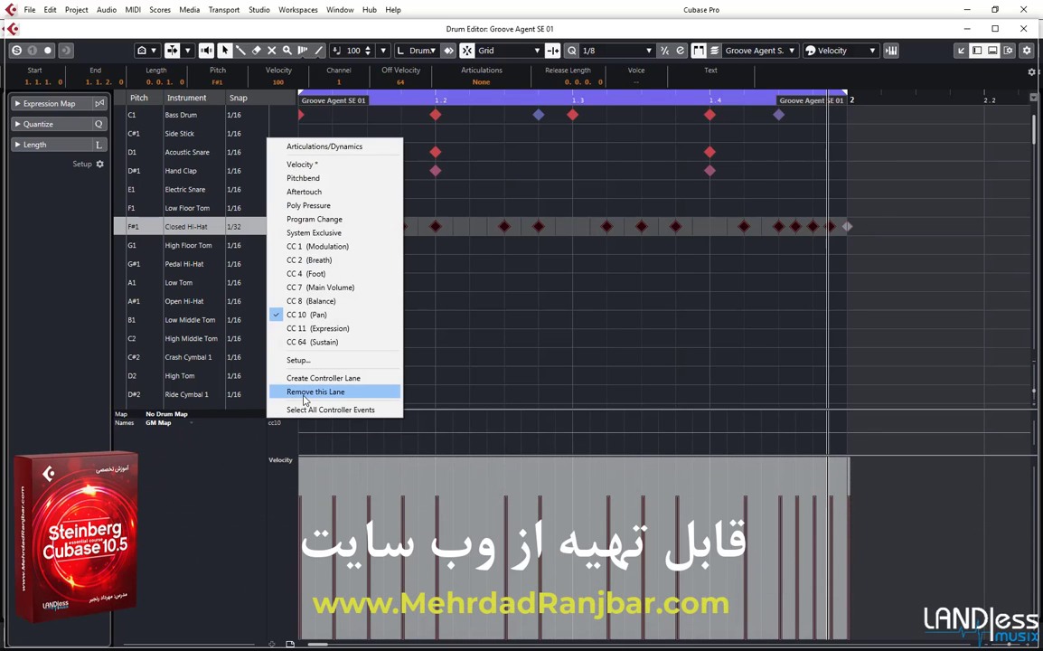
{"action": "left_click", "coordinate": [305, 394]}
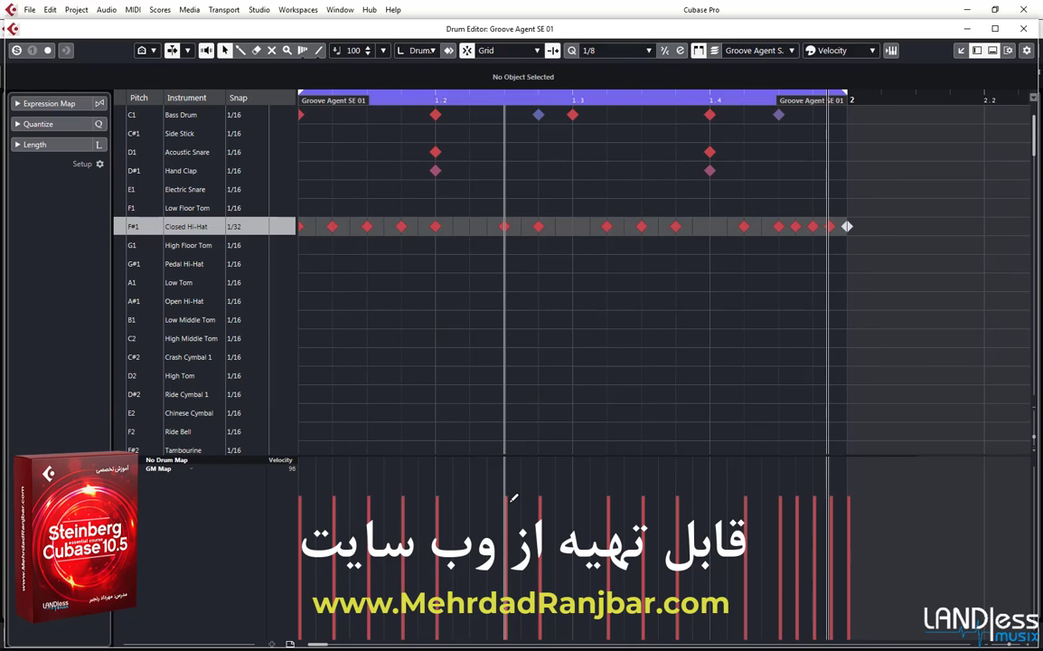
Draw a rising velocity ramp over the closing Closed Hi-Hat roll from 1.4.3 to the bar's end with the Line tool
{"action": "key", "text": "8"}
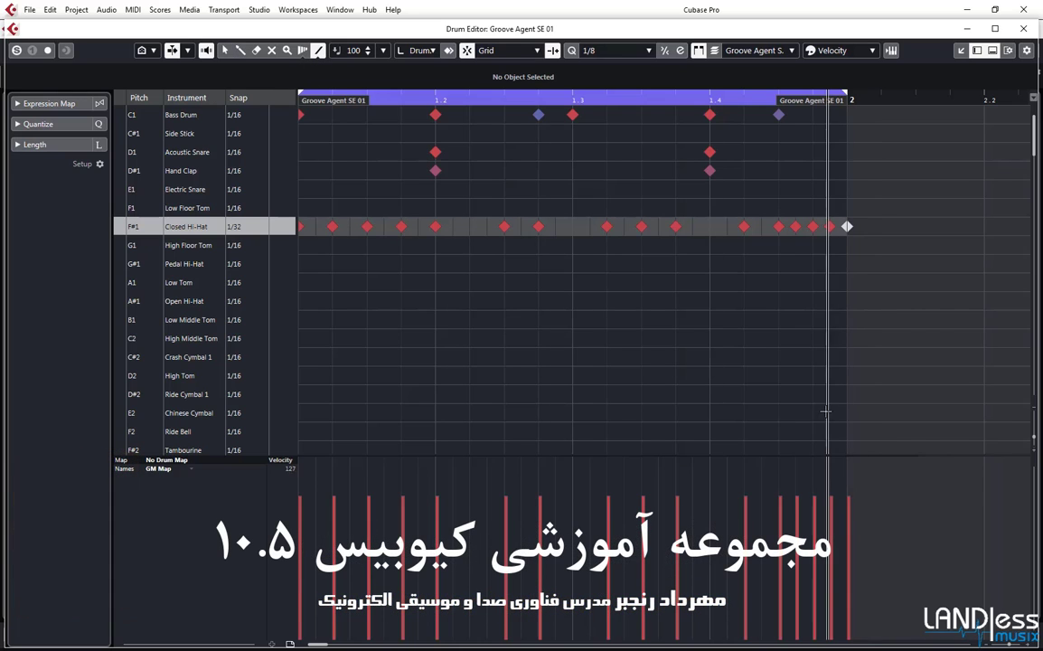
{"action": "mouse_move", "coordinate": [845, 475]}
{"action": "left_mouse_down"}
{"action": "mouse_move", "coordinate": [777, 506]}
{"action": "mouse_move", "coordinate": [734, 542]}
{"action": "mouse_move", "coordinate": [671, 506]}
{"action": "mouse_move", "coordinate": [780, 594]}
{"action": "left_mouse_up"}
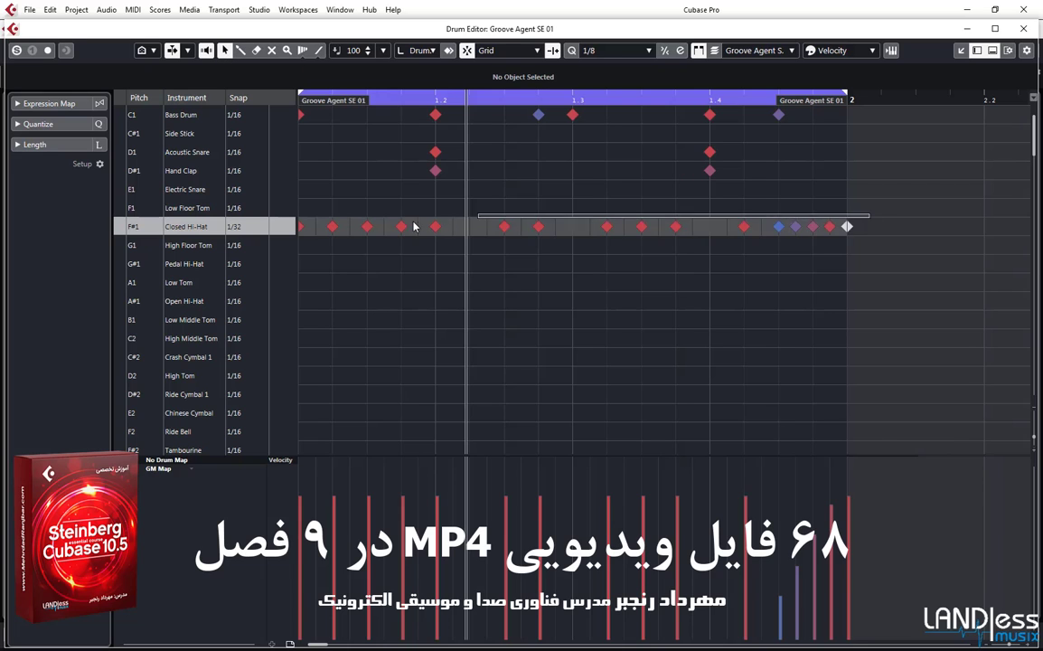
Select the Closed Hi-Hat hits before 1.4.3, shape their velocities with a Sine curve, and clear the selection
{"action": "left_click", "coordinate": [260, 226], "text": "ctrl"}
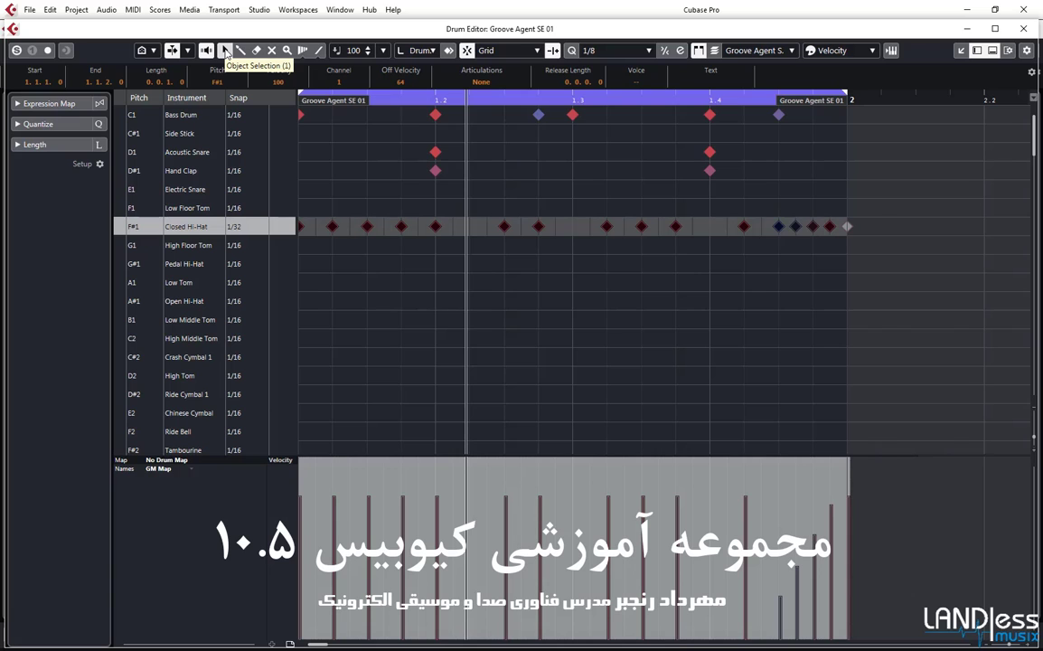
{"action": "left_click", "coordinate": [819, 283]}
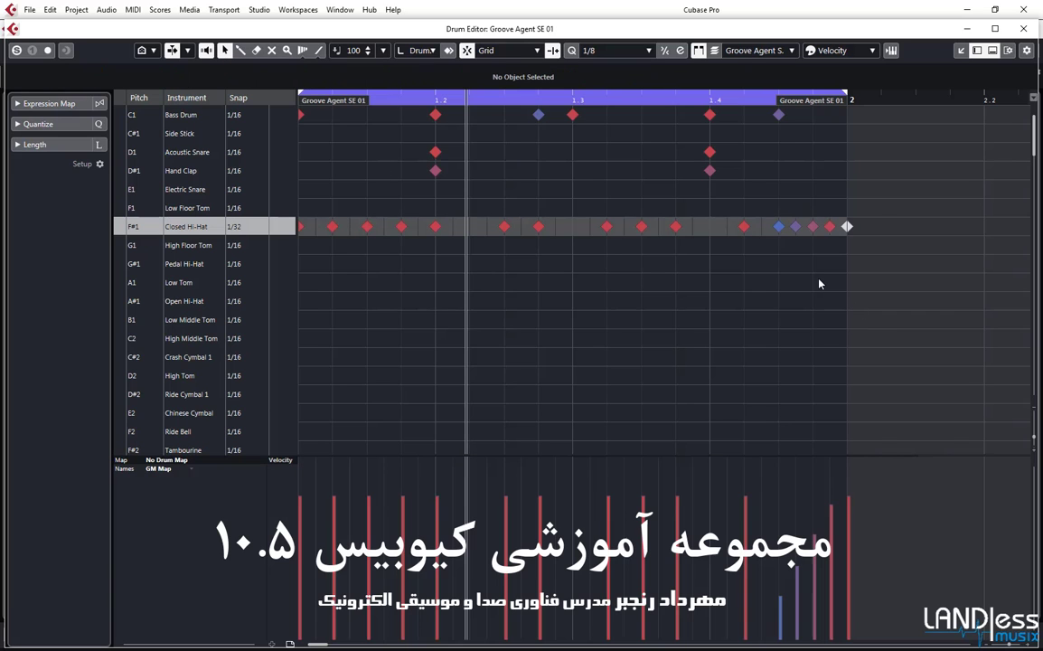
{"action": "left_click_drag", "start_coordinate": [440, 235], "coordinate": [253, 218]}
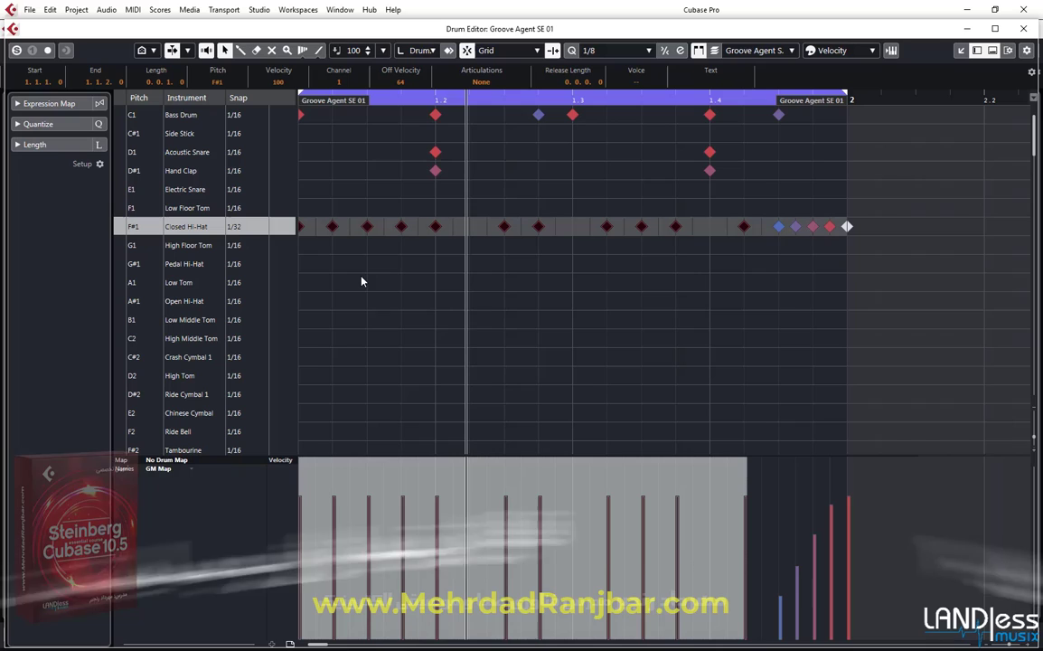
{"action": "left_click", "coordinate": [319, 52]}
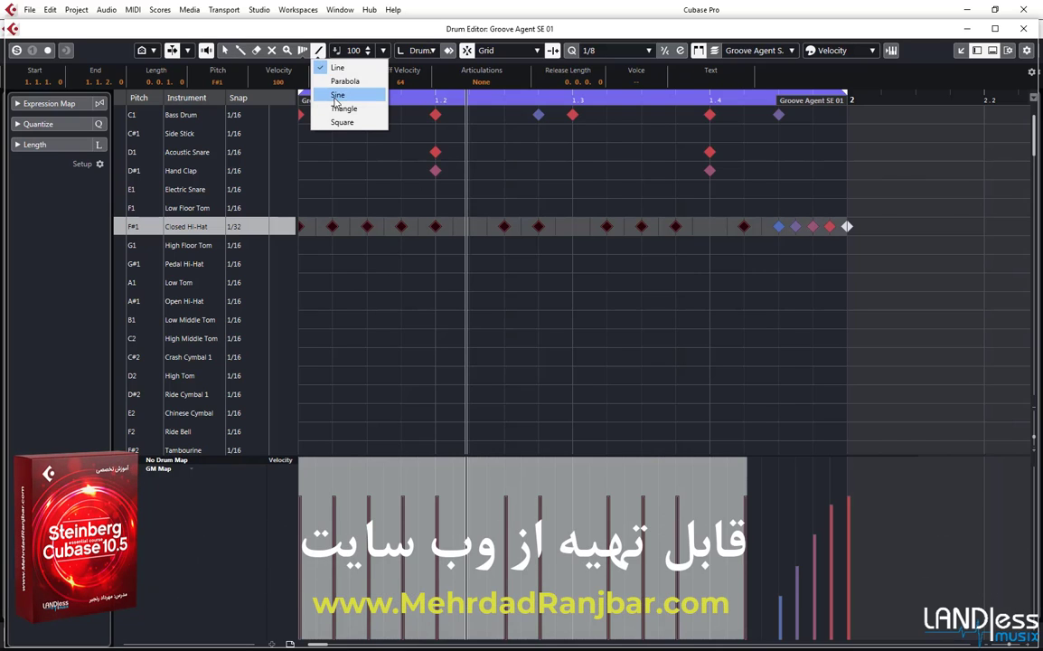
{"action": "left_click", "coordinate": [339, 96]}
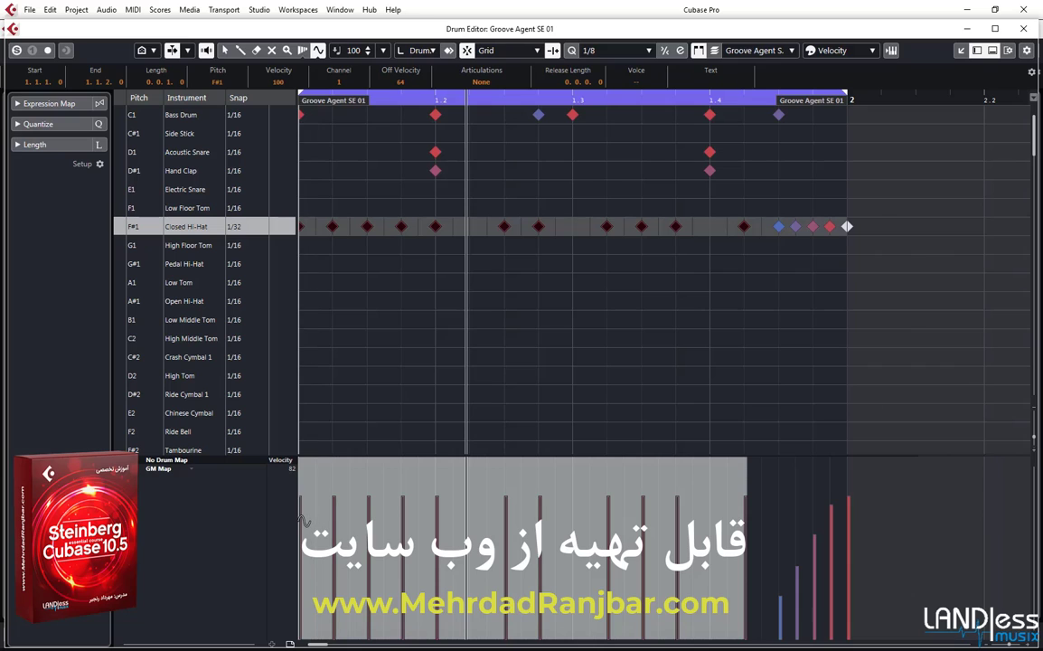
{"action": "left_click_drag", "start_coordinate": [304, 522], "coordinate": [719, 556]}
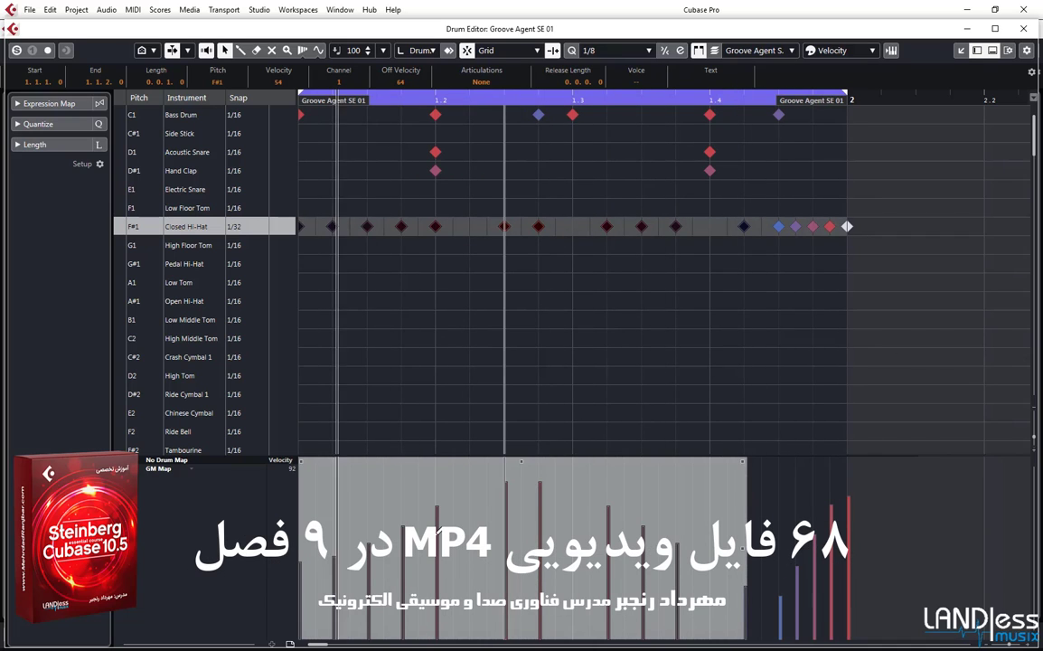
{"action": "key", "text": "ctrl+shift+a"}
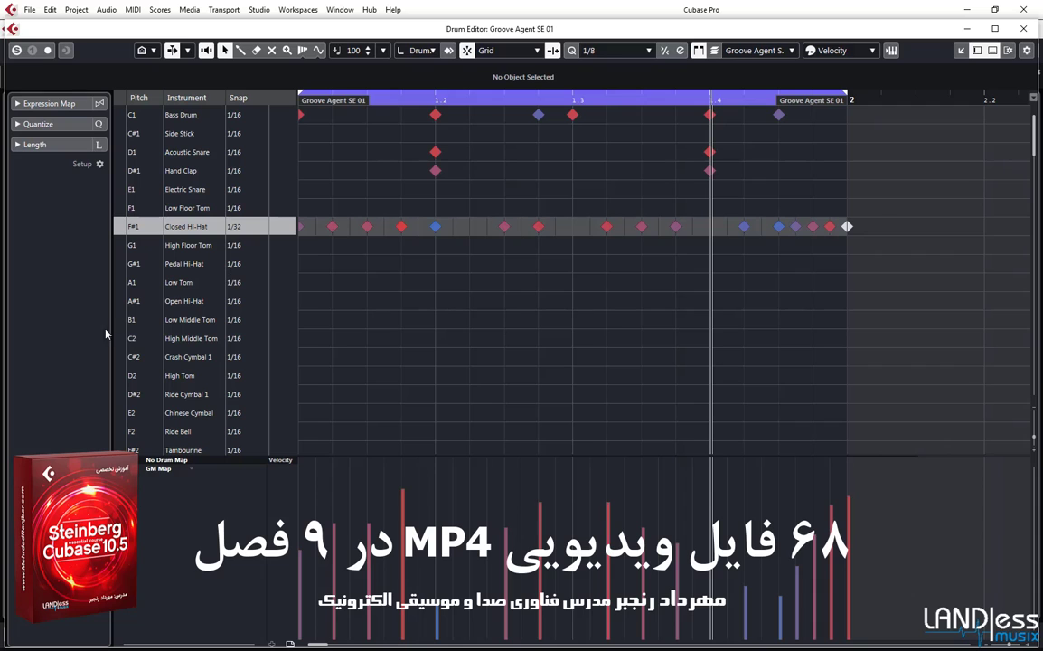
Add Pedal Hi-Hat (G#1) hits at 1.1.3, 1.2.4, 1.3.3, 1.4.3 and 1.4.4
{"action": "left_click", "coordinate": [120, 375]}
{"action": "left_click", "coordinate": [114, 264]}
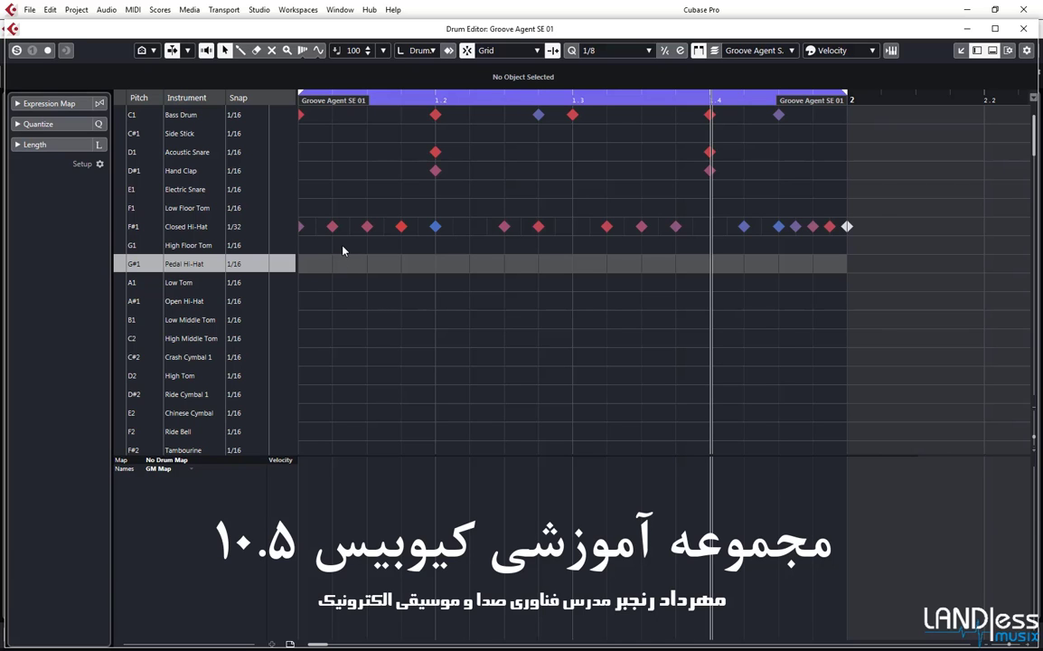
{"action": "left_click", "coordinate": [402, 264]}
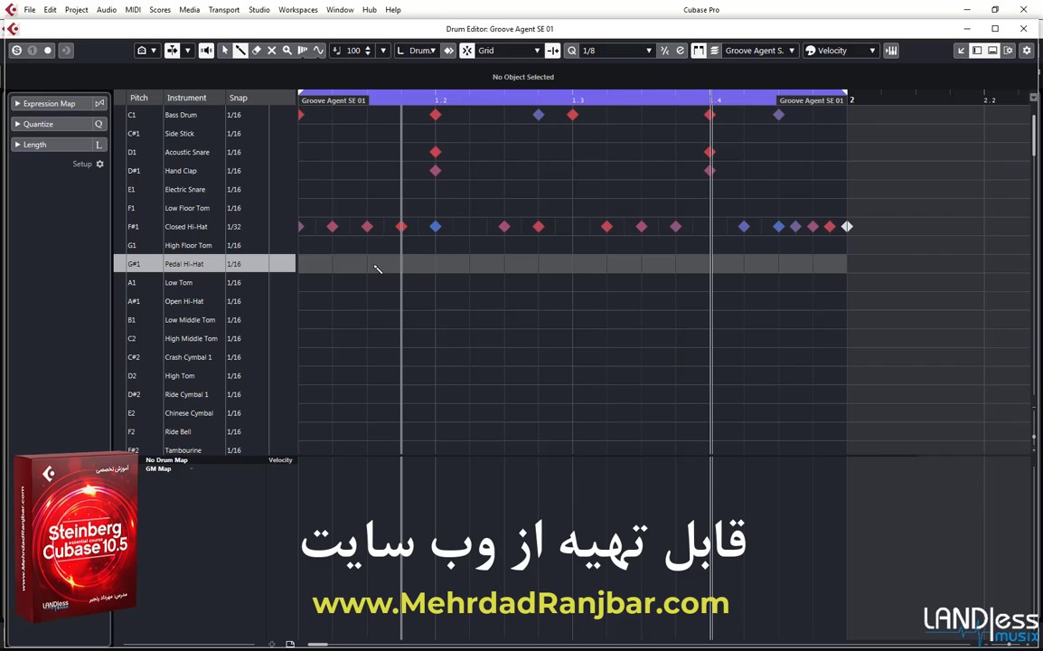
{"action": "left_click", "coordinate": [372, 263]}
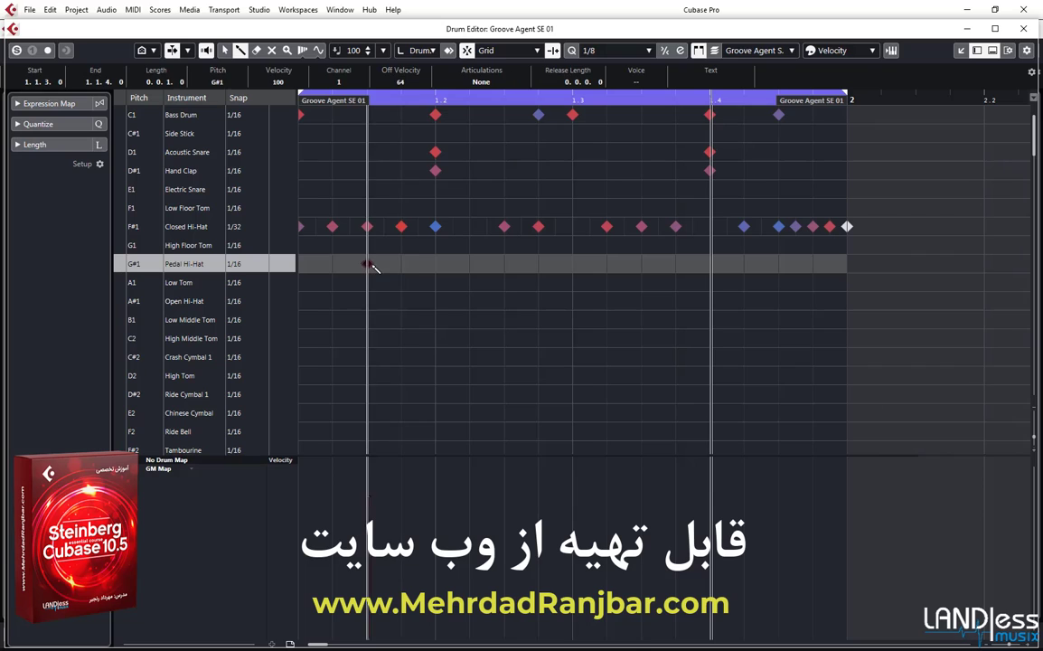
{"action": "left_click", "coordinate": [642, 264]}
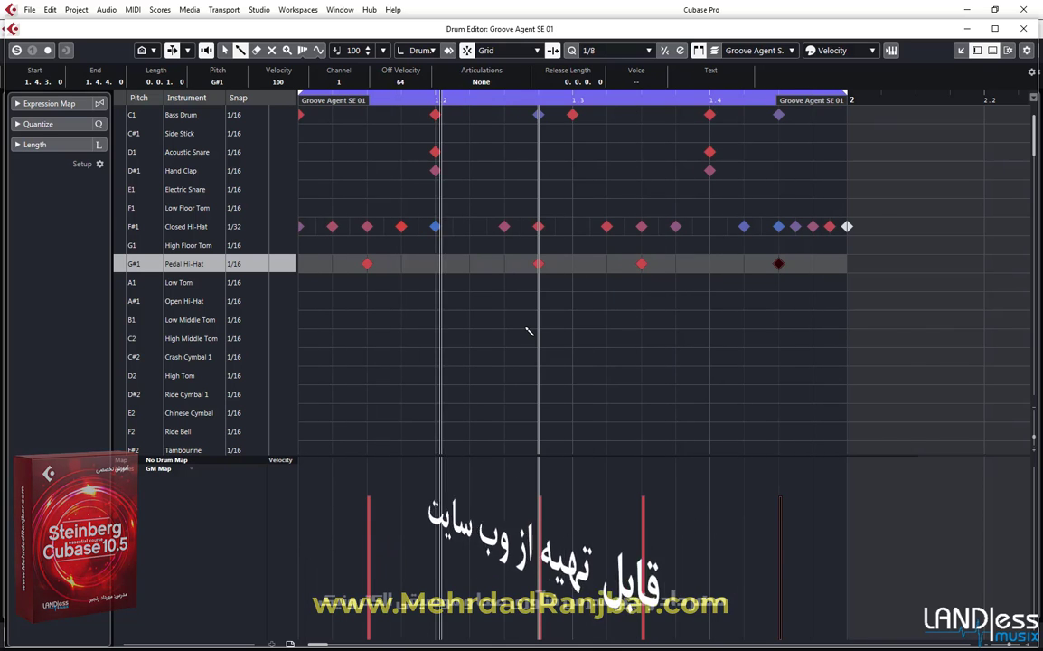
{"action": "left_click", "coordinate": [812, 263]}
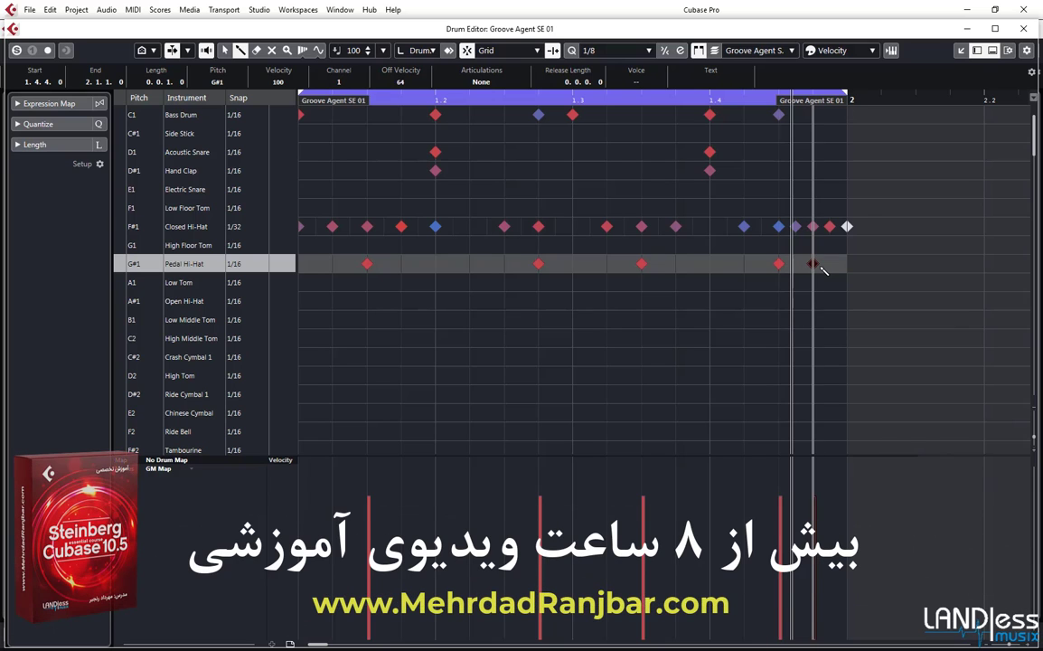
{"action": "left_click", "coordinate": [813, 264]}
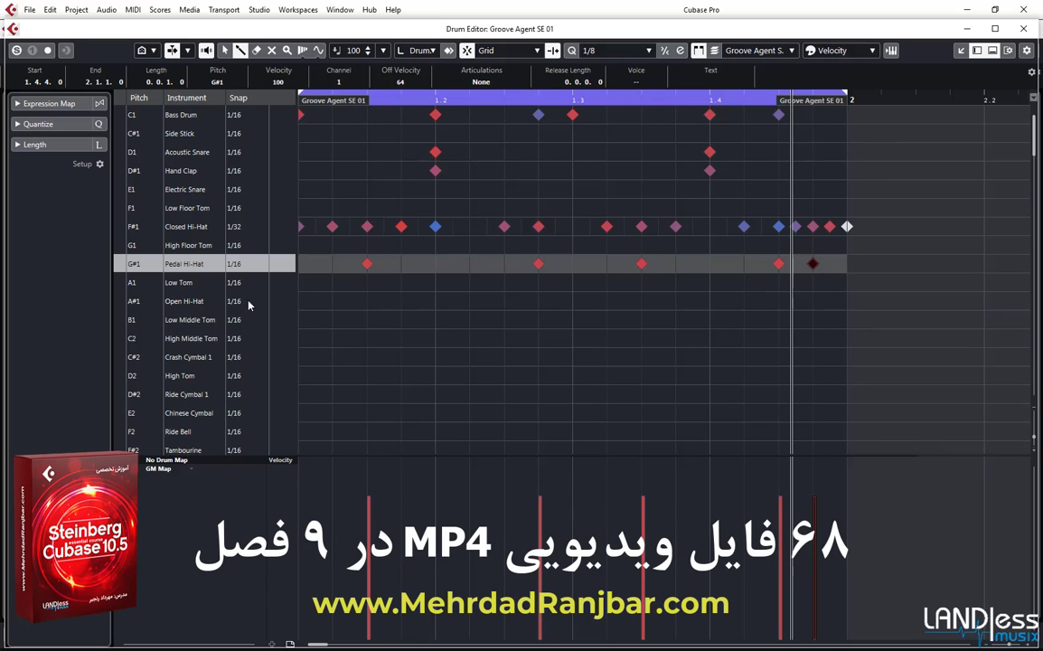
Set the Pedal Hi-Hat snap to 1/8 Triplet and replace its 1.4.3 and 1.4.4 hits with three triplet hits across beat 4
{"action": "left_click", "coordinate": [246, 265]}
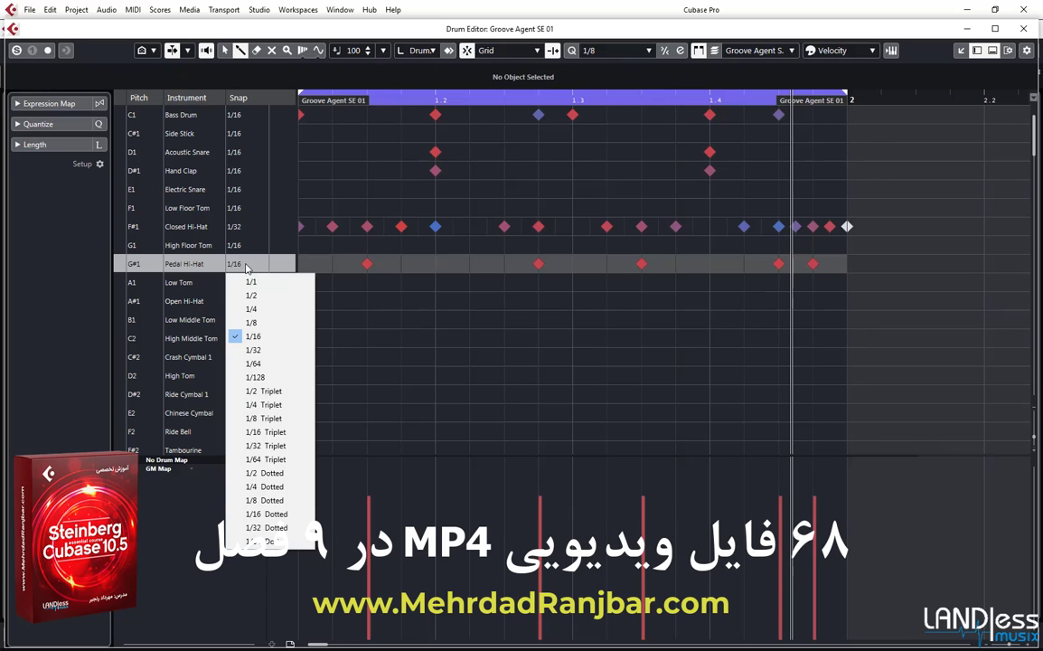
{"action": "left_click", "coordinate": [271, 418]}
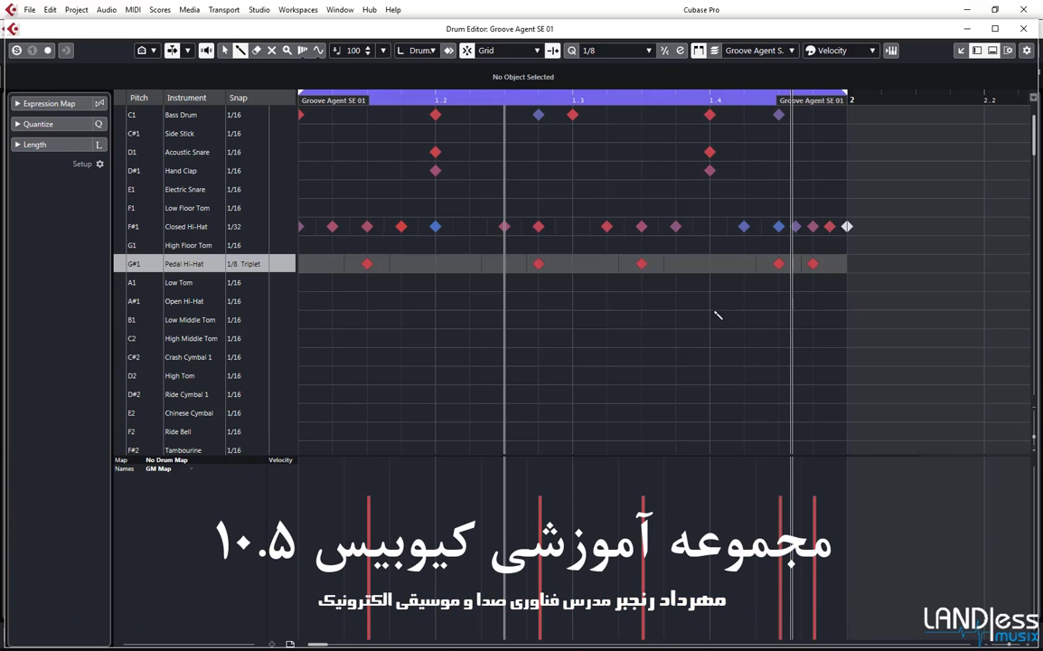
{"action": "left_click", "coordinate": [779, 264]}
{"action": "left_click", "coordinate": [814, 264]}
{"action": "left_click", "coordinate": [768, 265]}
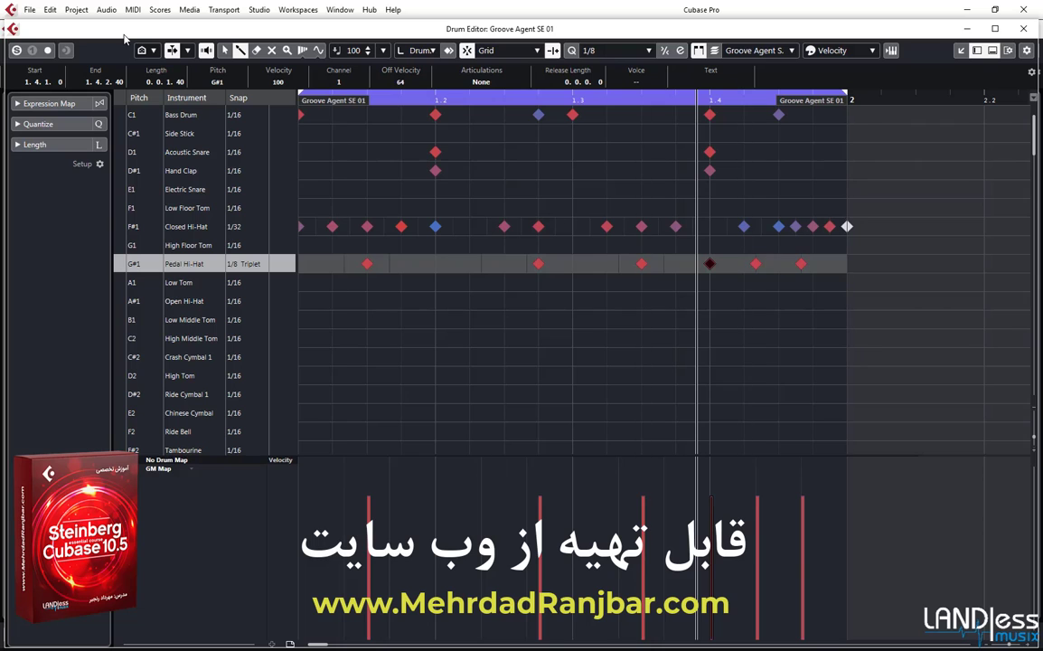
Close the Drum Editor and examine the Groove Agent SE 01 part's notes in an enlarged lower-zone Key Editor
{"action": "left_click", "coordinate": [1023, 31]}
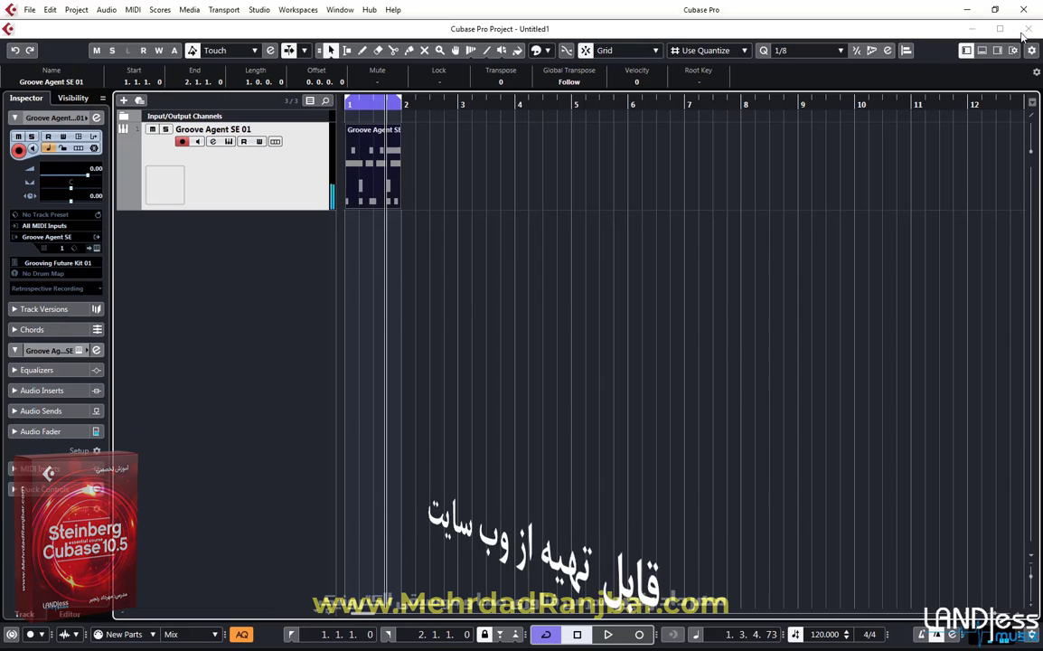
{"action": "double_click", "coordinate": [355, 178]}
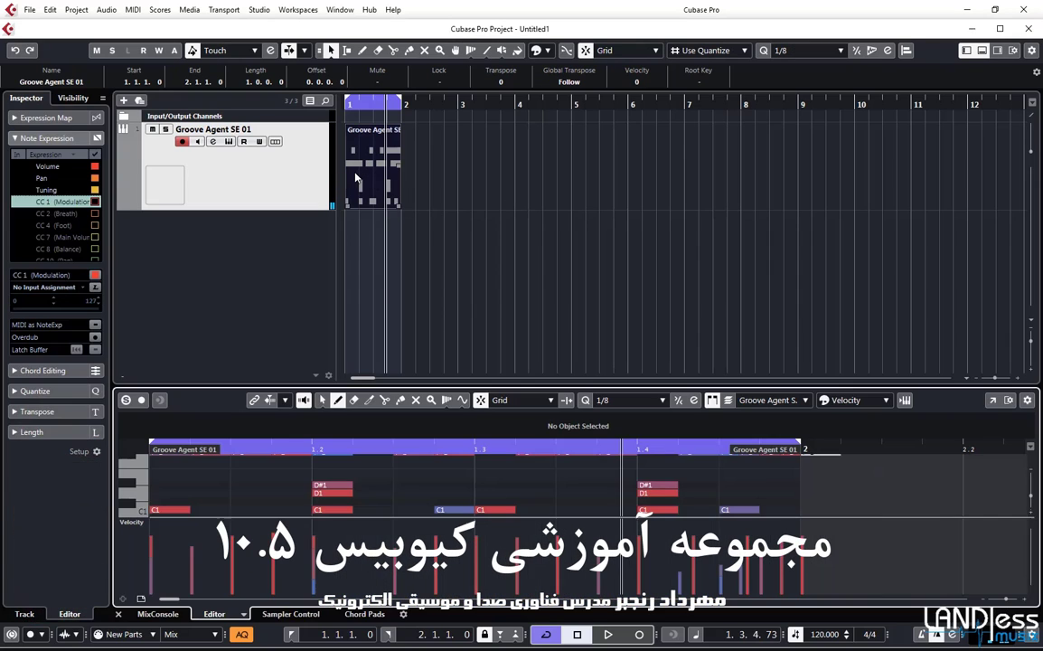
{"action": "left_click_drag", "start_coordinate": [316, 384], "coordinate": [351, 129]}
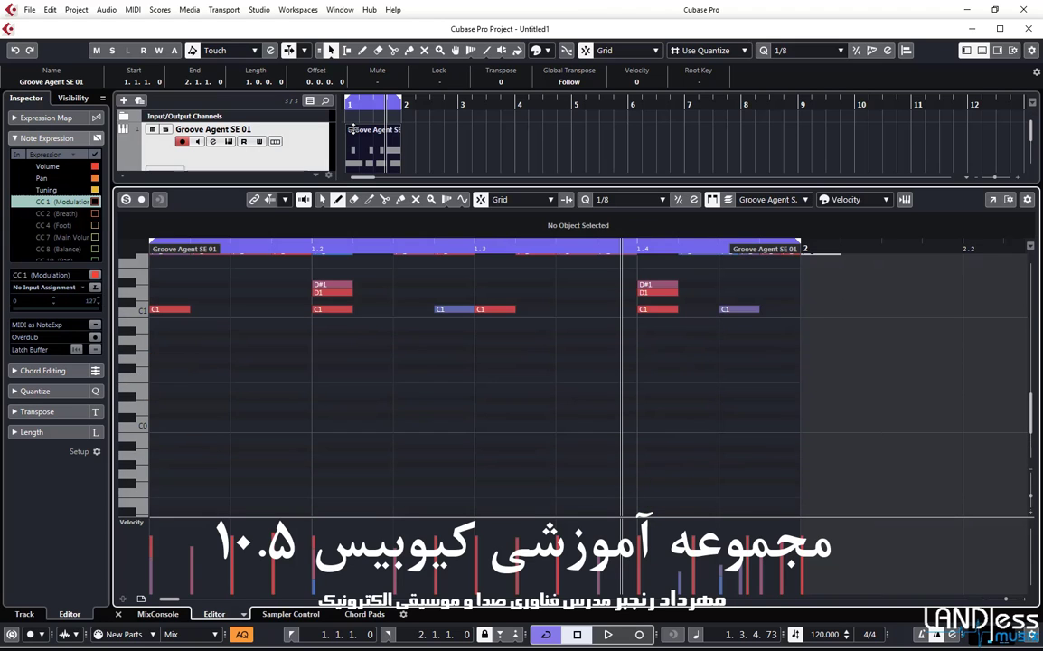
{"action": "scroll", "coordinate": [320, 319], "scroll_direction": "up", "scroll_amount": 5}
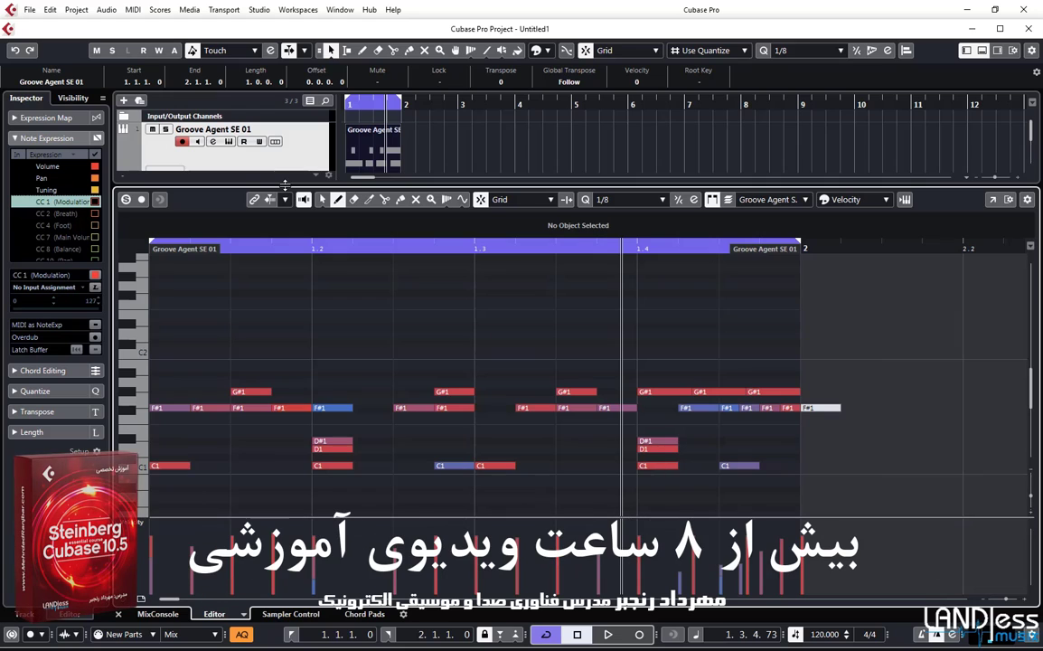
Reduce the lower-zone editor's height and reopen the Groove Agent SE 01 part in the Drum Editor
{"action": "left_click_drag", "start_coordinate": [283, 187], "coordinate": [283, 245]}
{"action": "left_click", "coordinate": [133, 9]}
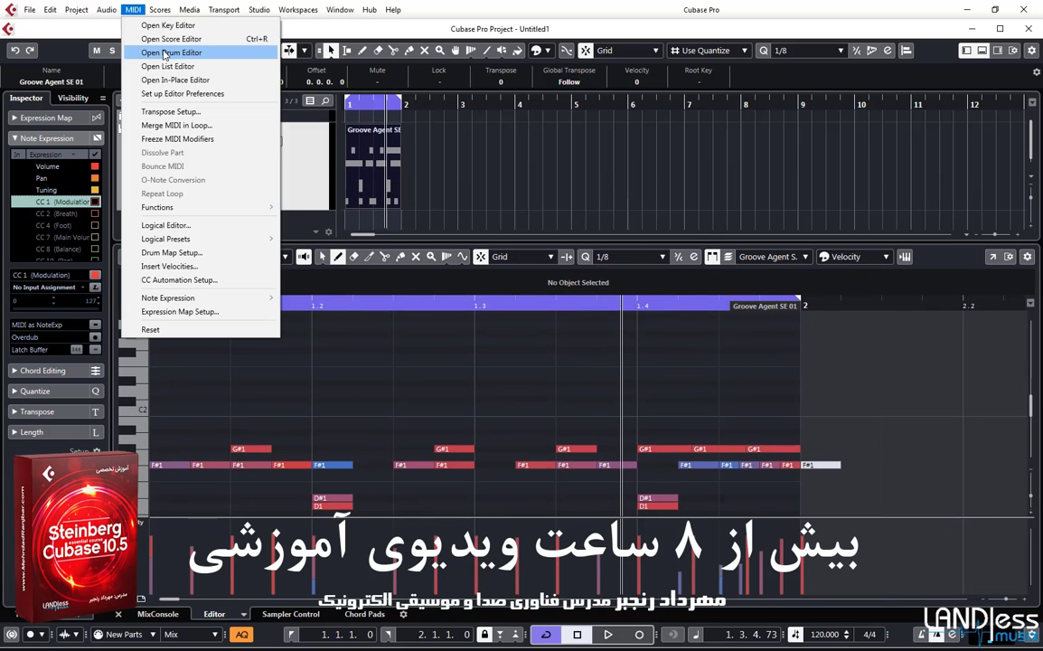
{"action": "left_click", "coordinate": [164, 52]}
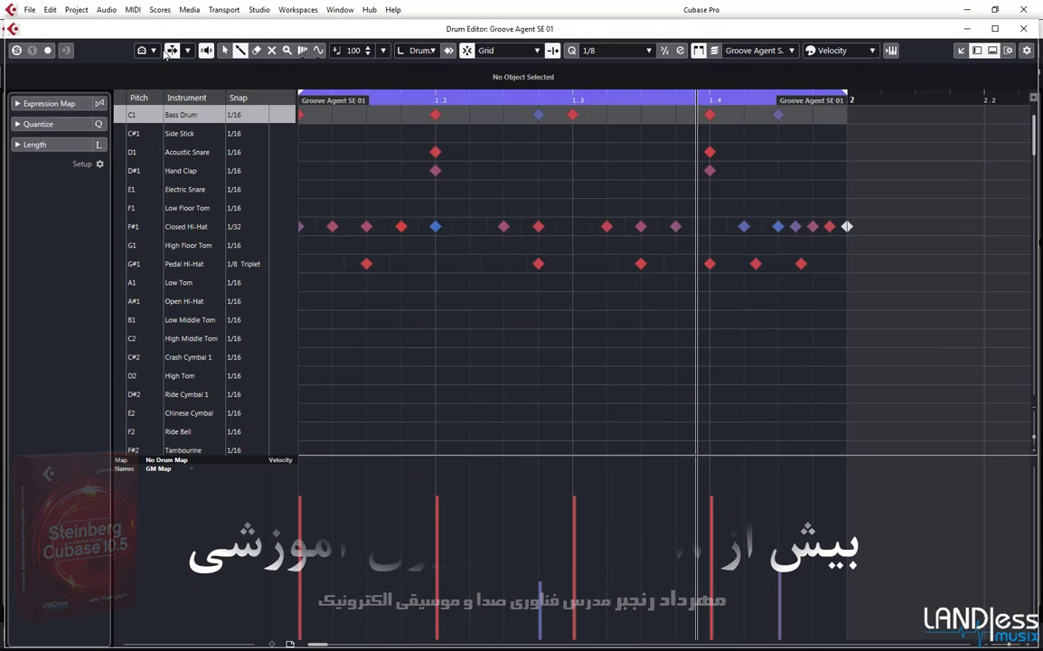